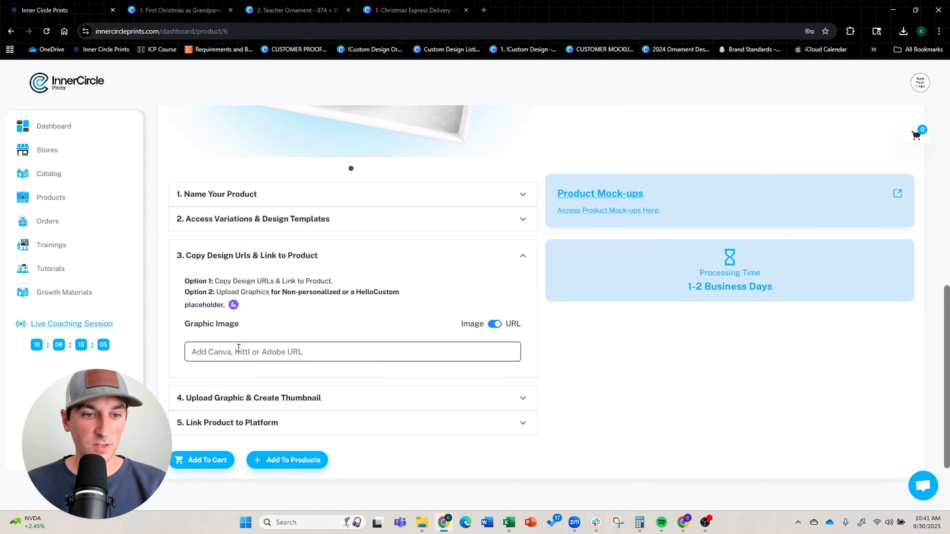
Enter the Canva design link in the Graphic Image URL field and review the link-to-platform step
key("ctrl+v")
left_click(661, 371)
scroll(627, 342, "down", 1)
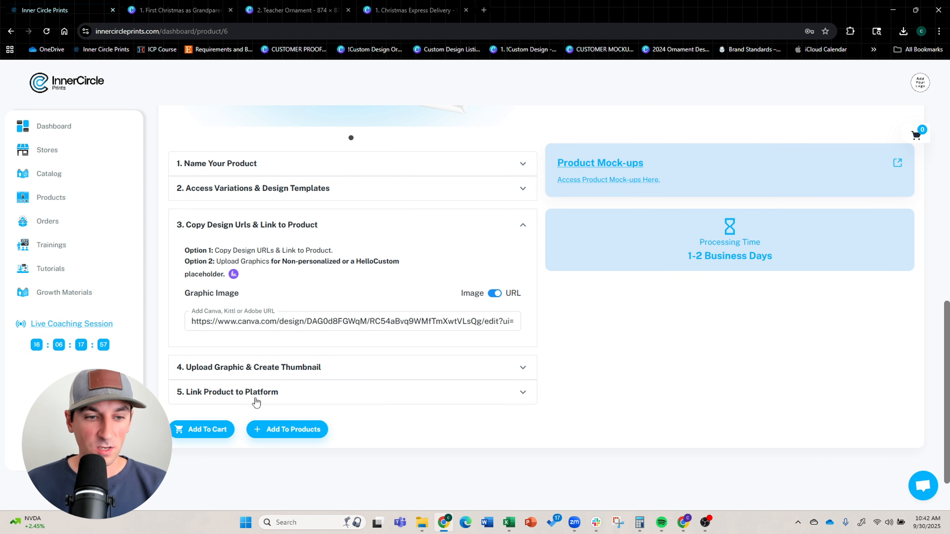
left_click(255, 396)
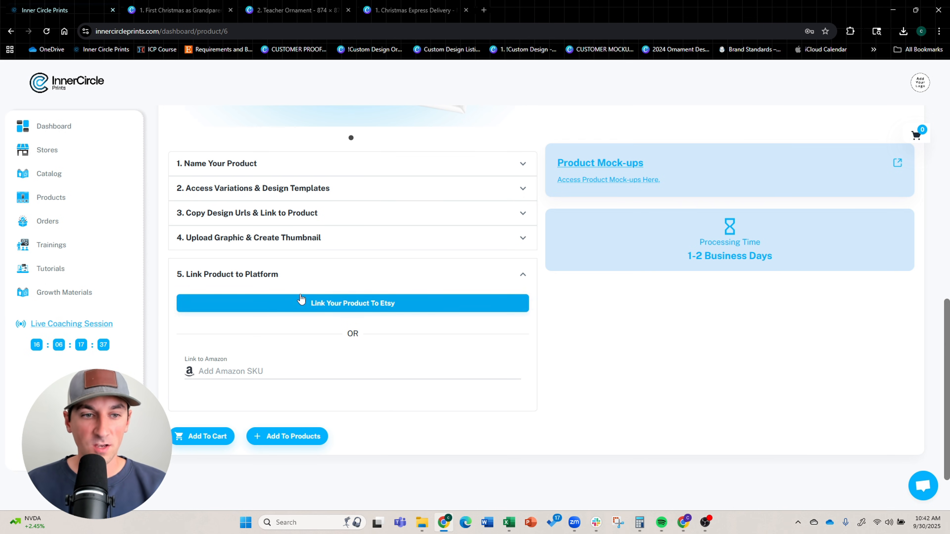
left_click(509, 274)
Check the title and design URL, then add '1. First Christmas as Grandparents' to products and view it
left_click(268, 305)
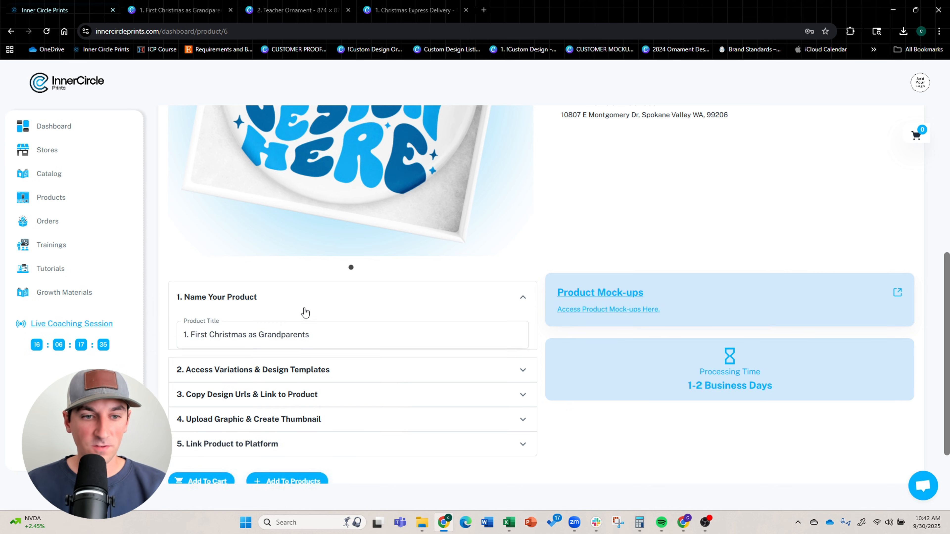
scroll(262, 329, "down", 2)
left_click(262, 342)
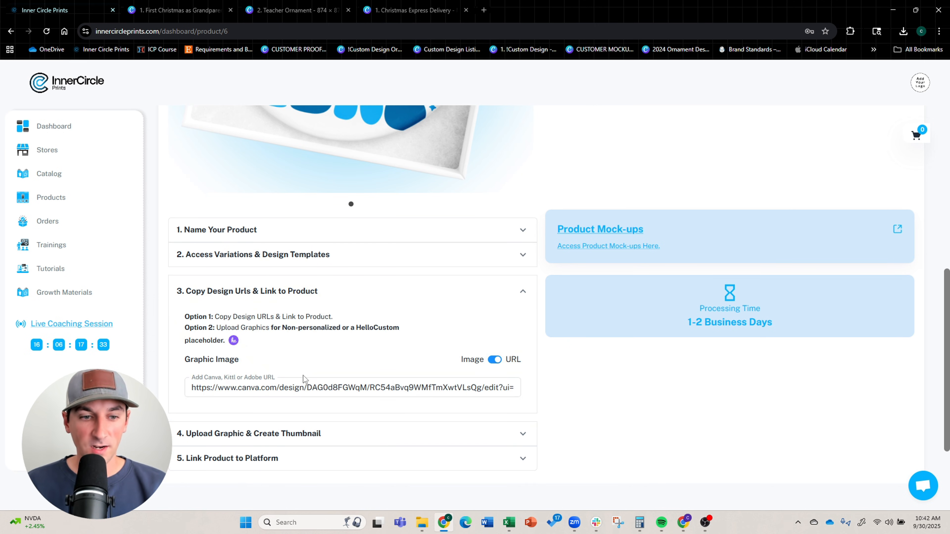
scroll(288, 345, "down", 2)
left_click(285, 430)
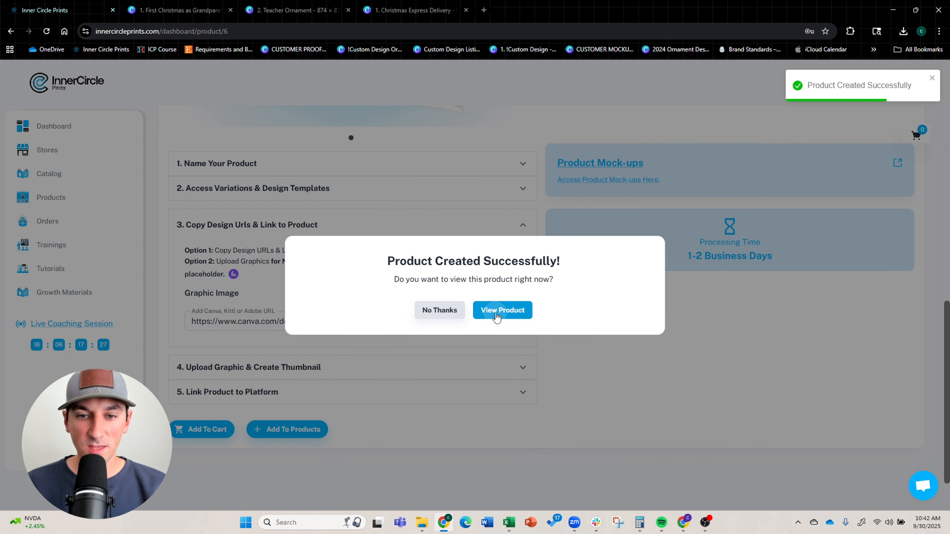
left_click(494, 316)
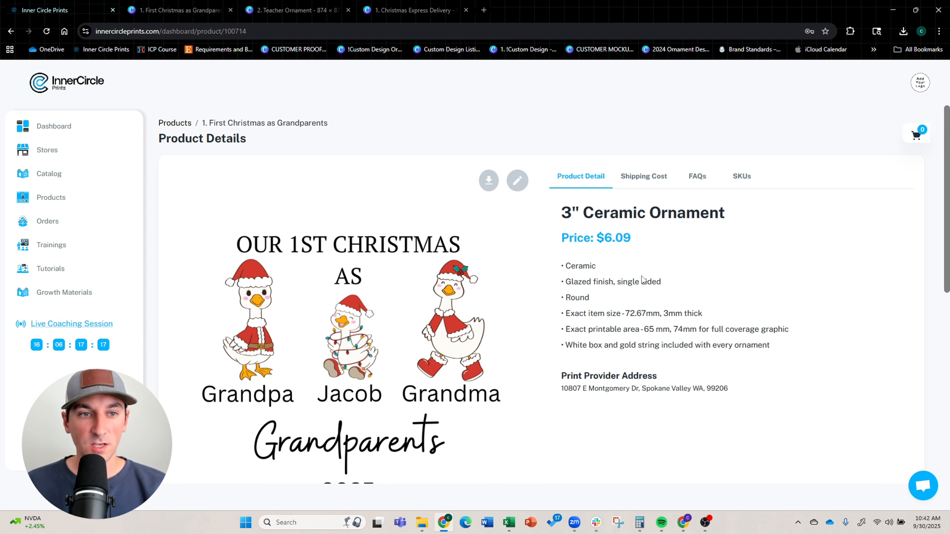
Save the First Christmas as Grandparents product updates and go back to the Catalog
scroll(453, 233, "down", 5)
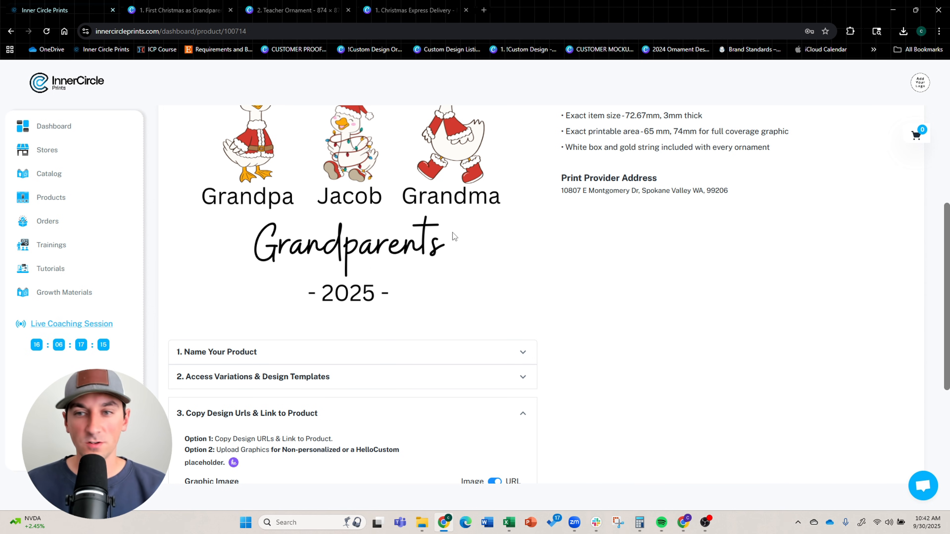
scroll(453, 233, "up", 4)
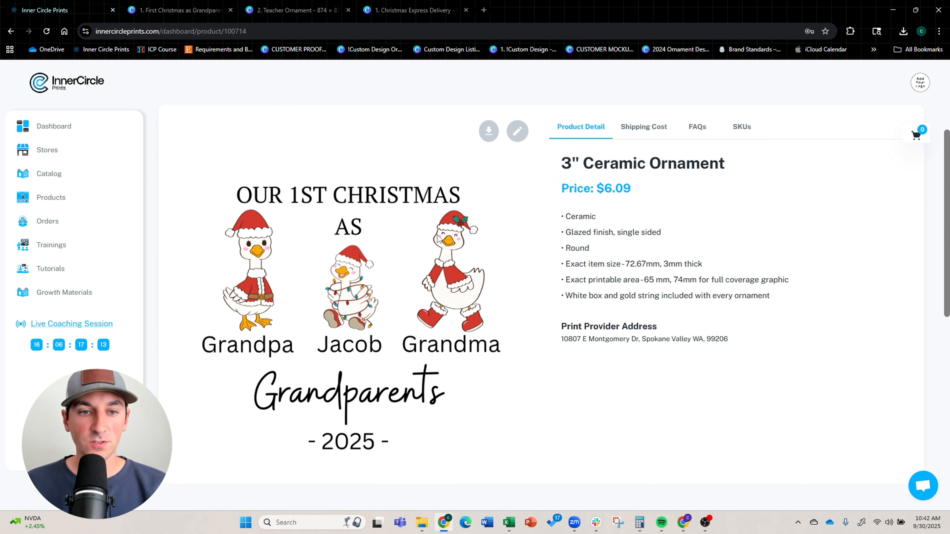
scroll(438, 240, "down", 1)
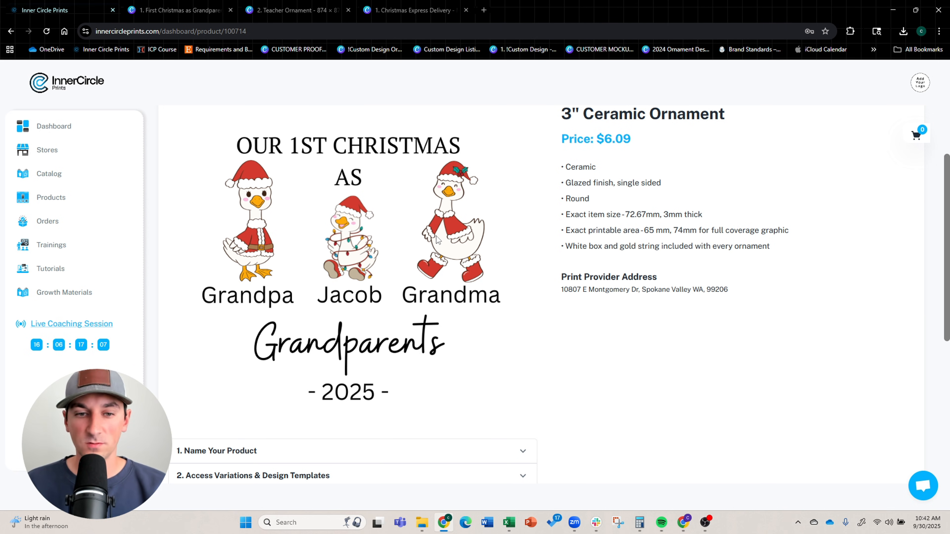
scroll(434, 240, "down", 6)
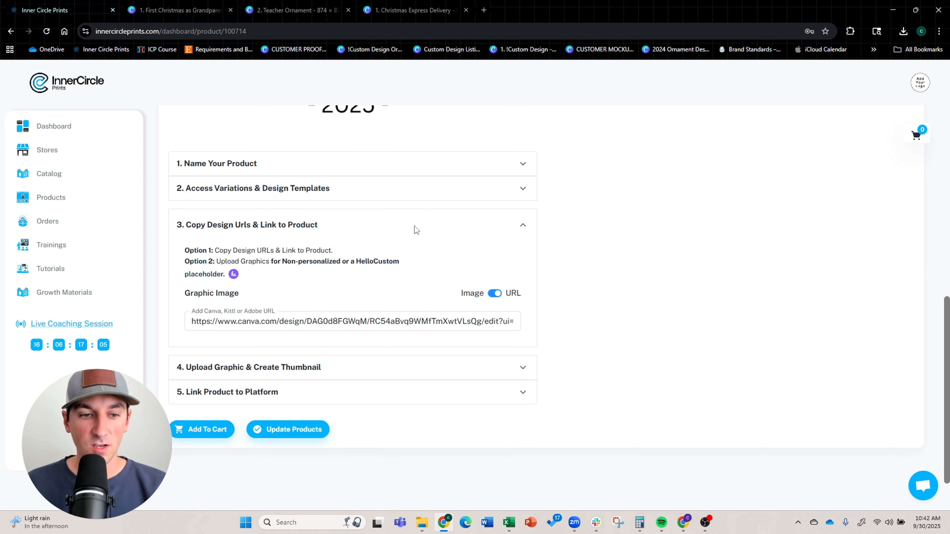
left_click(287, 430)
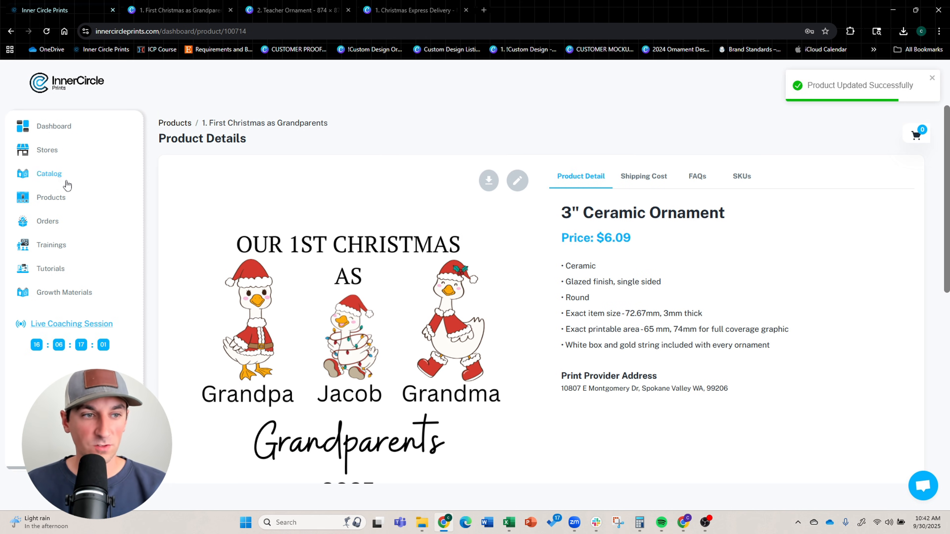
left_click(60, 174)
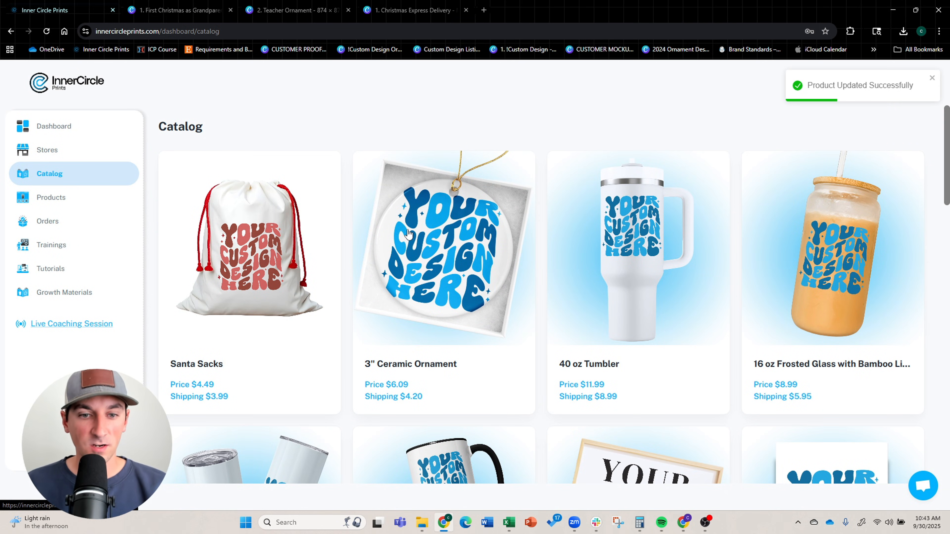
Start a 3" Ceramic Ornament product and title it '2. Teacher Ornament' from the Canva design name
left_click(409, 234)
scroll(374, 262, "down", 5)
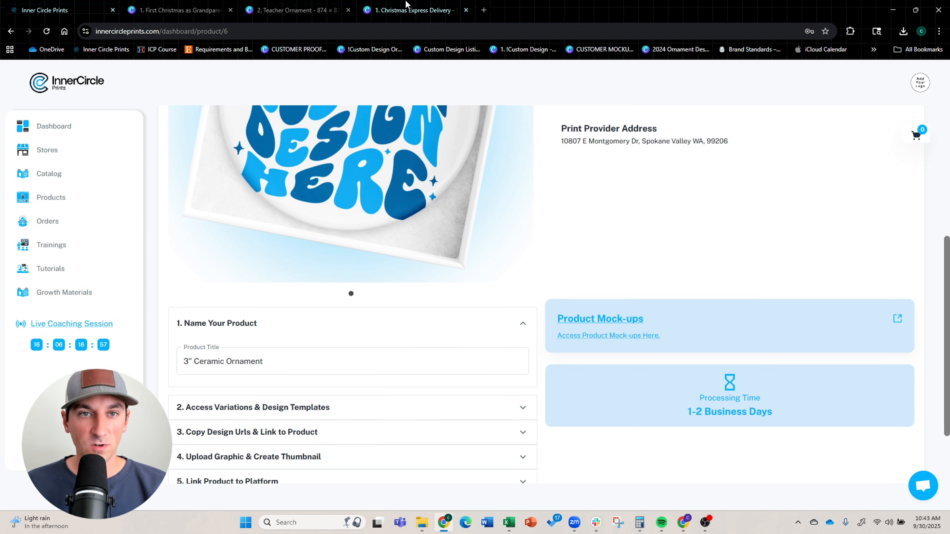
left_click(273, 6)
left_click(755, 77)
key("ctrl+c")
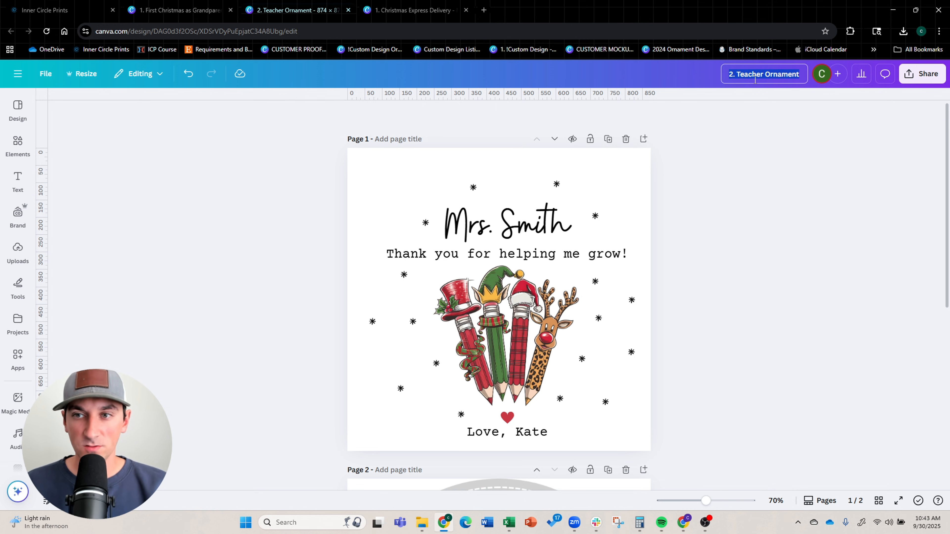
left_click(49, 10)
left_click(313, 356)
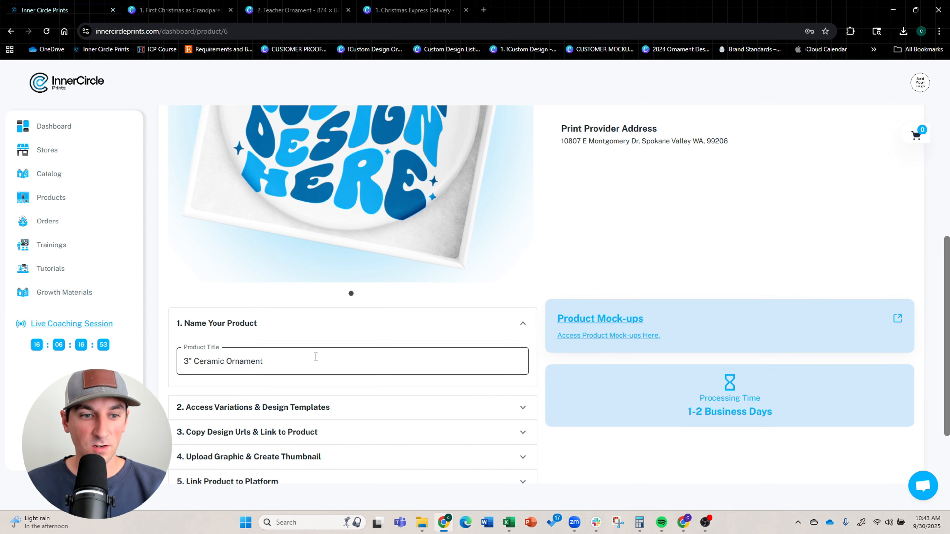
double_click(313, 356)
left_click(313, 355)
key("ctrl+v")
double_click(290, 367)
left_click(290, 367)
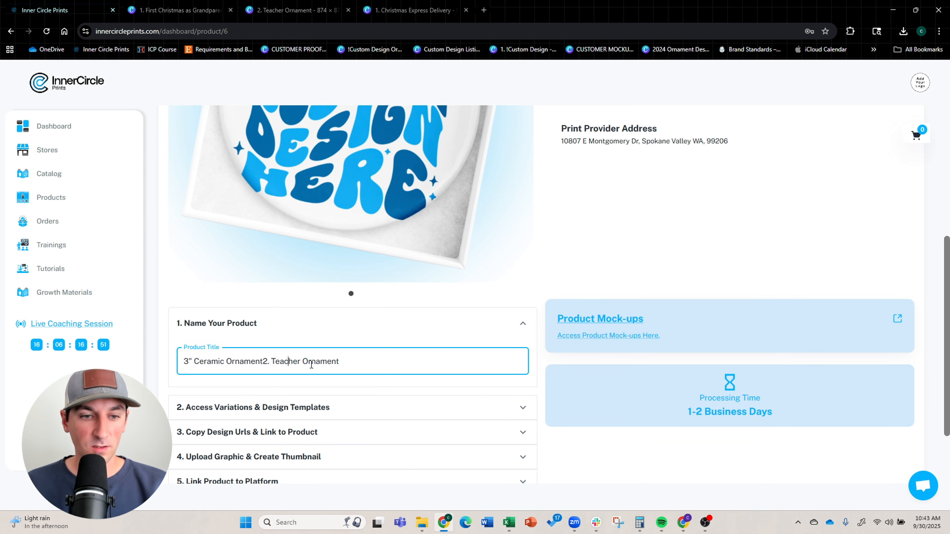
left_click_drag(351, 368, 160, 367)
key("ctrl+v")
Paste the Teacher Ornament Canva design link into the design URL field
scroll(262, 339, "down", 2)
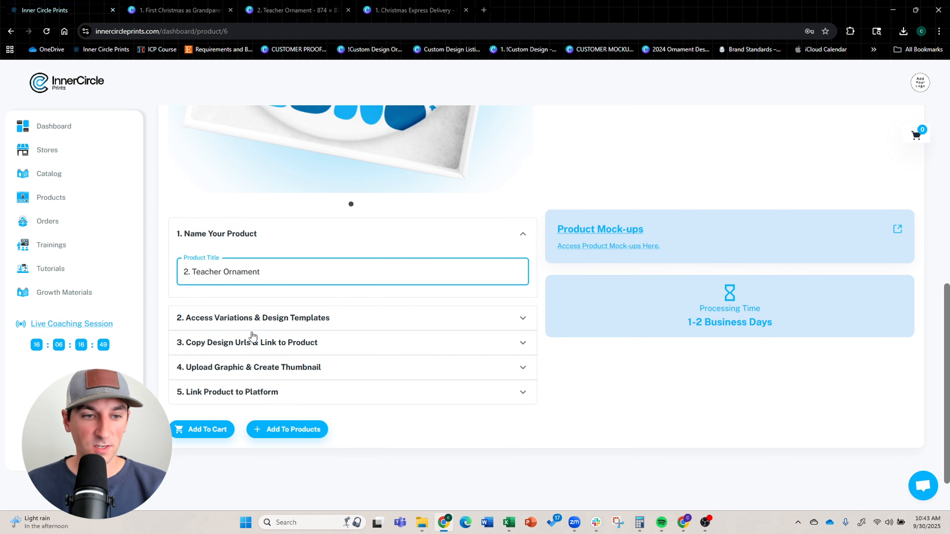
left_click(250, 341)
left_click(307, 4)
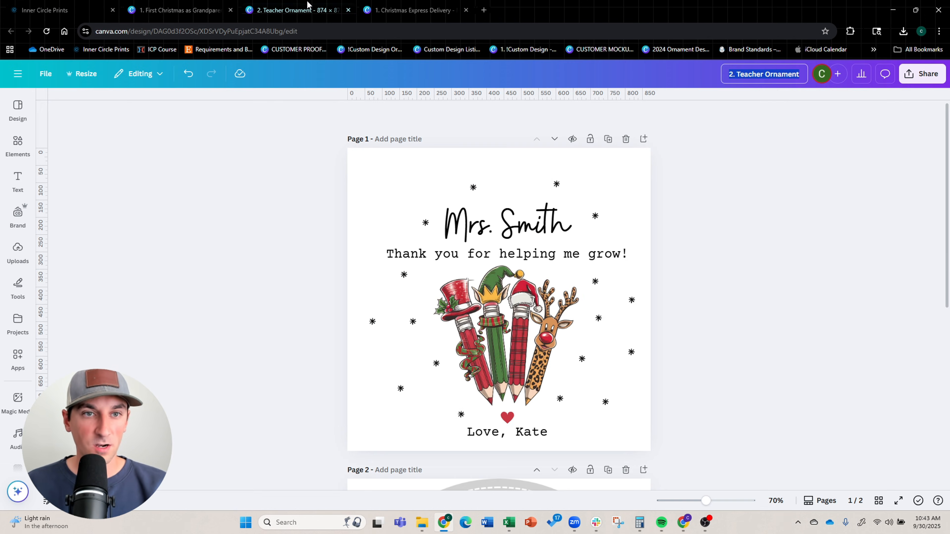
left_click(329, 31)
left_click(60, 10)
left_click(292, 392)
key("ctrl+v")
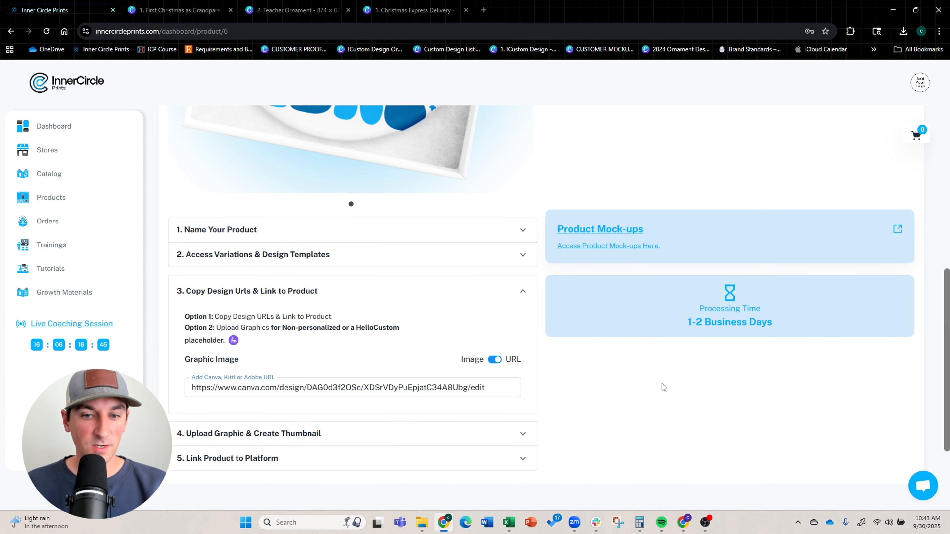
Add the Teacher Ornament to products and view the new product
scroll(297, 389, "down", 2)
left_click(297, 388)
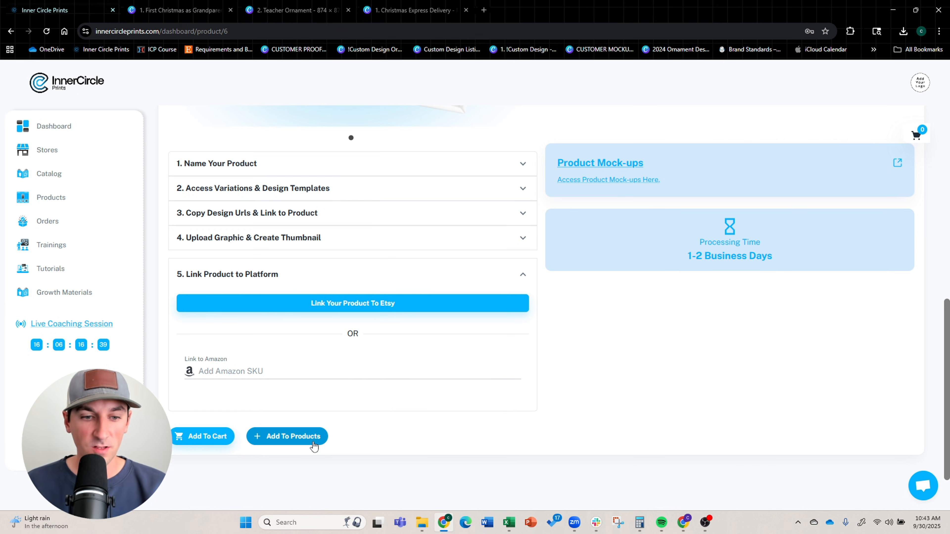
left_click(313, 446)
left_click(511, 316)
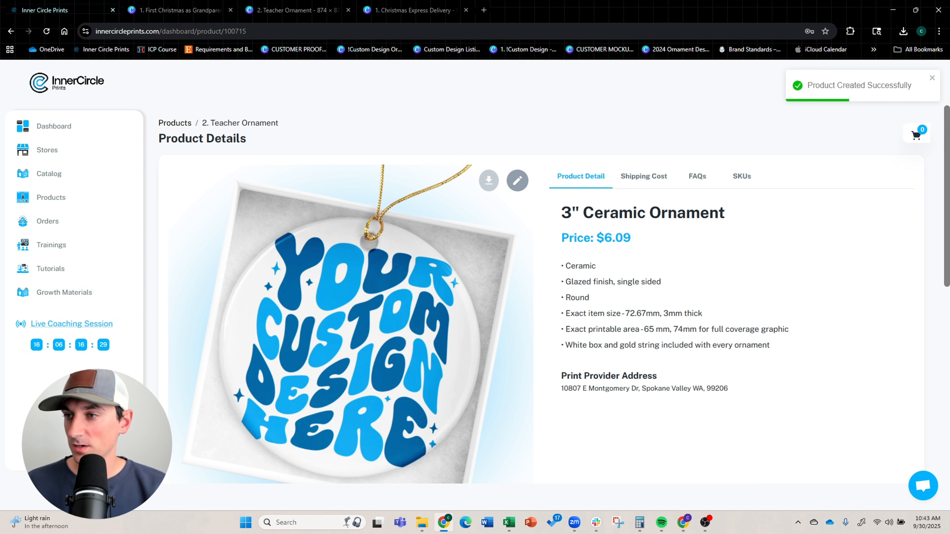
Save the 2. Teacher Ornament product, glance at the Christmas Express Delivery design, and return to the Catalog
scroll(450, 414, "down", 10)
left_click(288, 429)
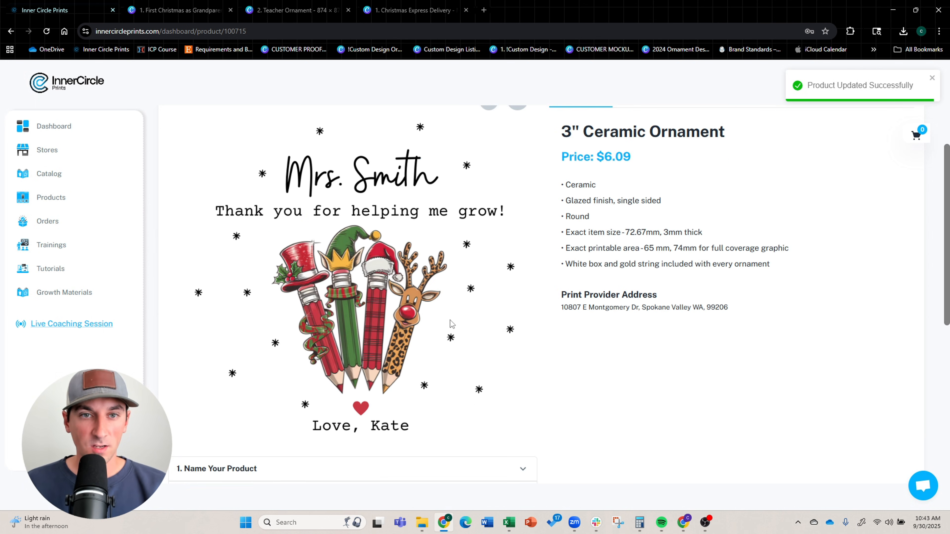
left_click(404, 5)
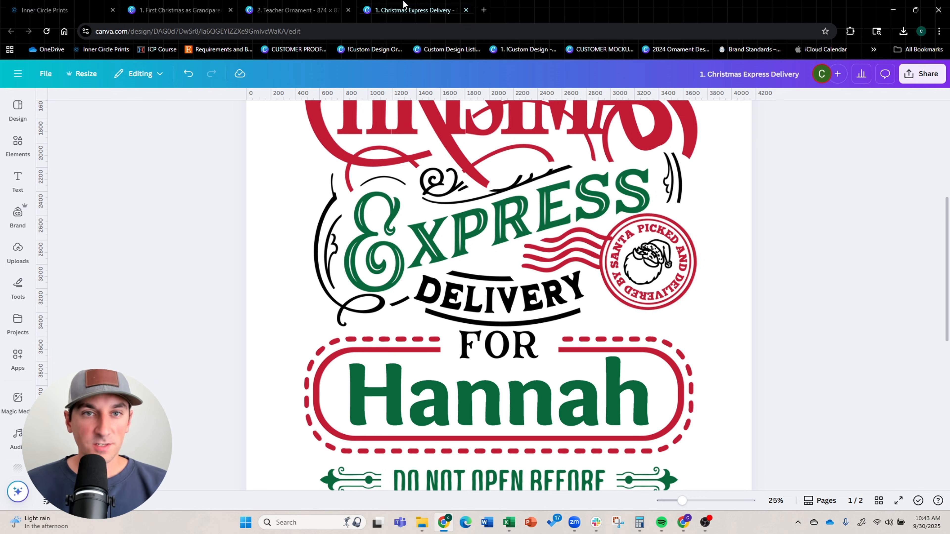
scroll(641, 199, "up", 1)
scroll(642, 198, "down", 2)
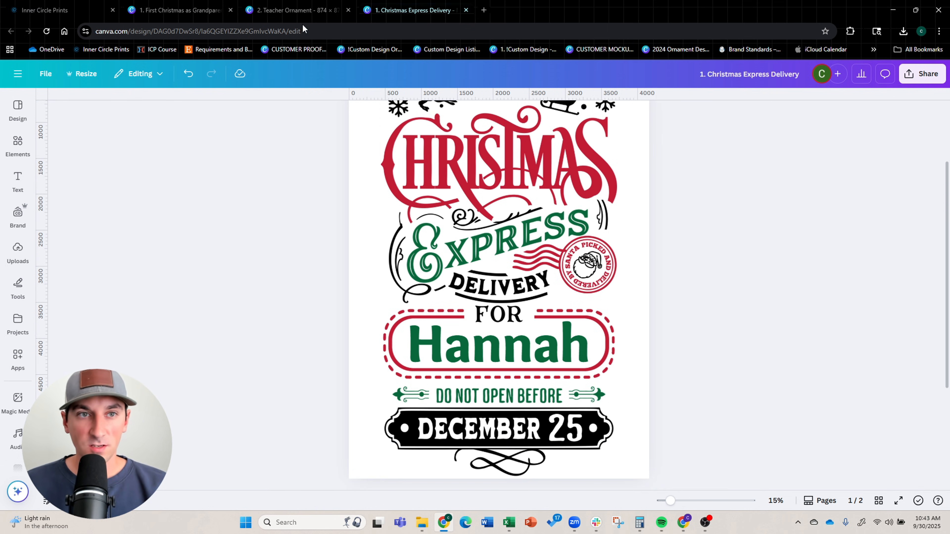
left_click(70, 5)
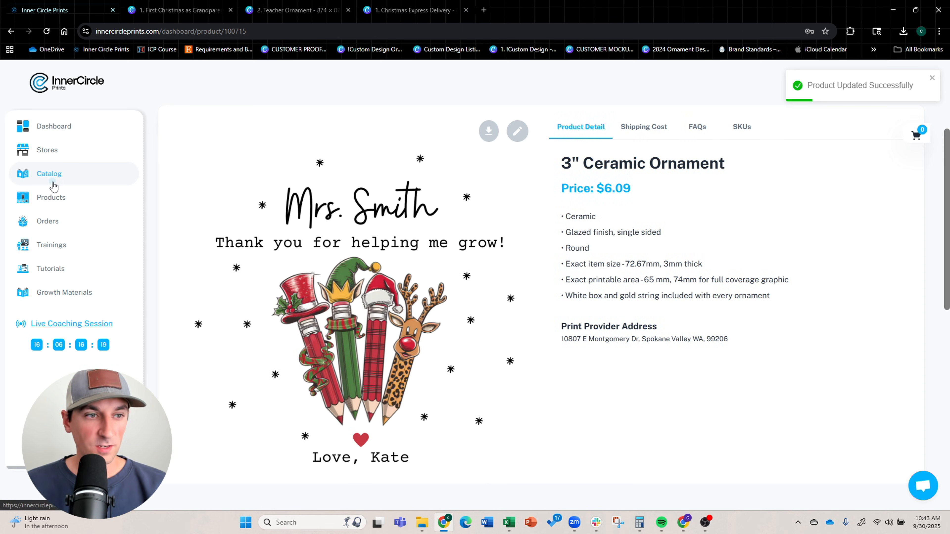
left_click(60, 184)
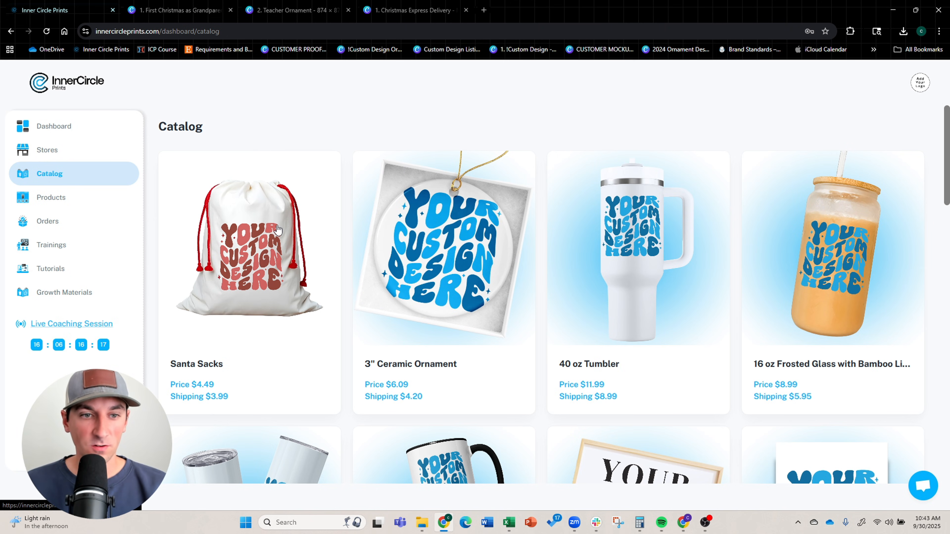
Open the Santa Sacks product and expand its Full Size and Small Size design templates
left_click(277, 225)
scroll(433, 176, "down", 9)
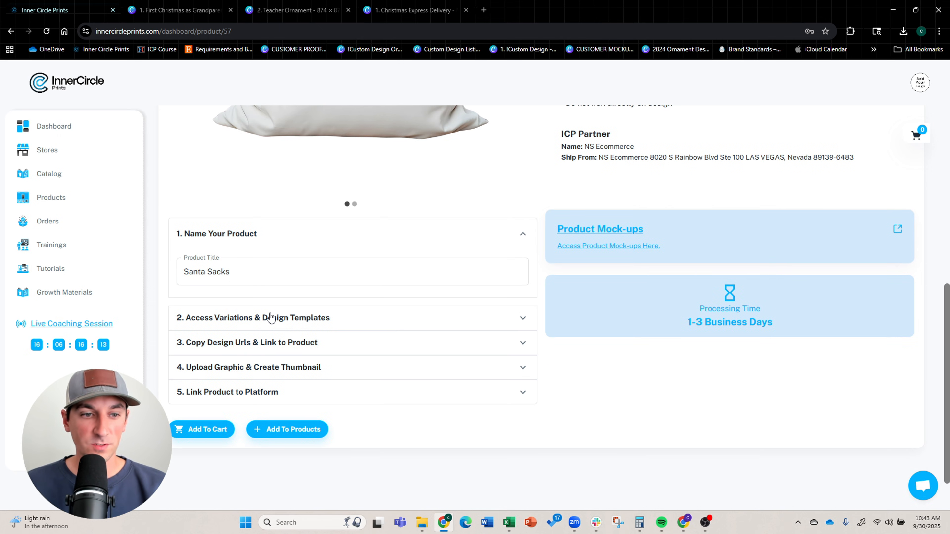
left_click(274, 319)
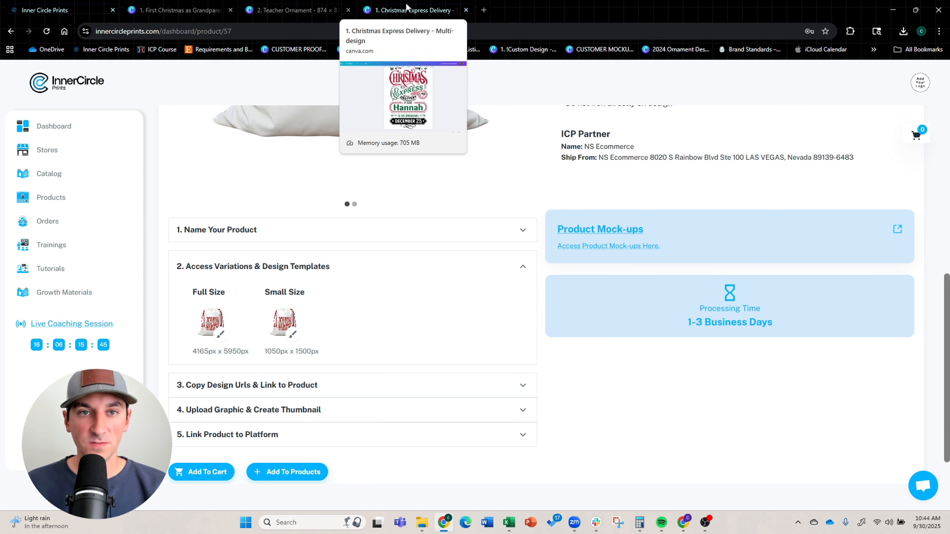
left_click(412, 10)
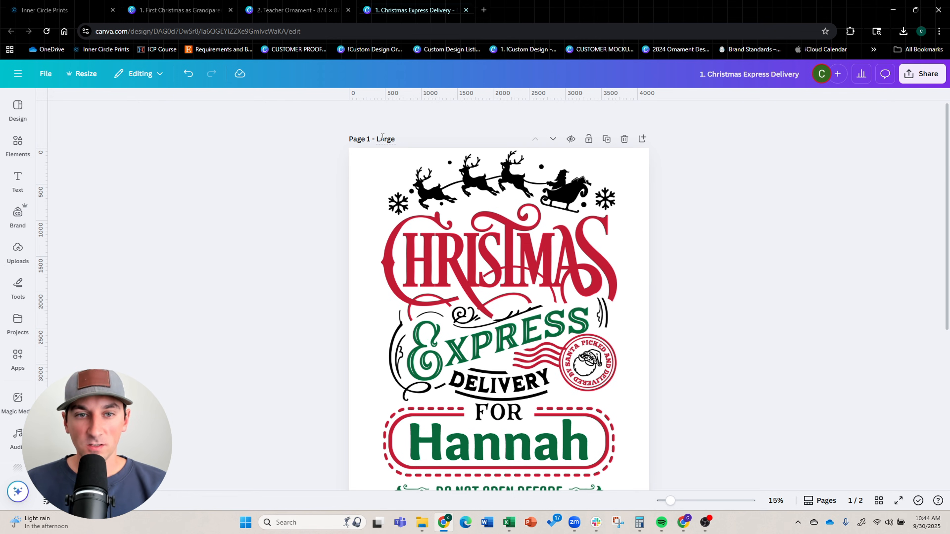
Select the Canva design title '1. Christmas Express Delivery' to copy it
scroll(524, 327, "down", 5)
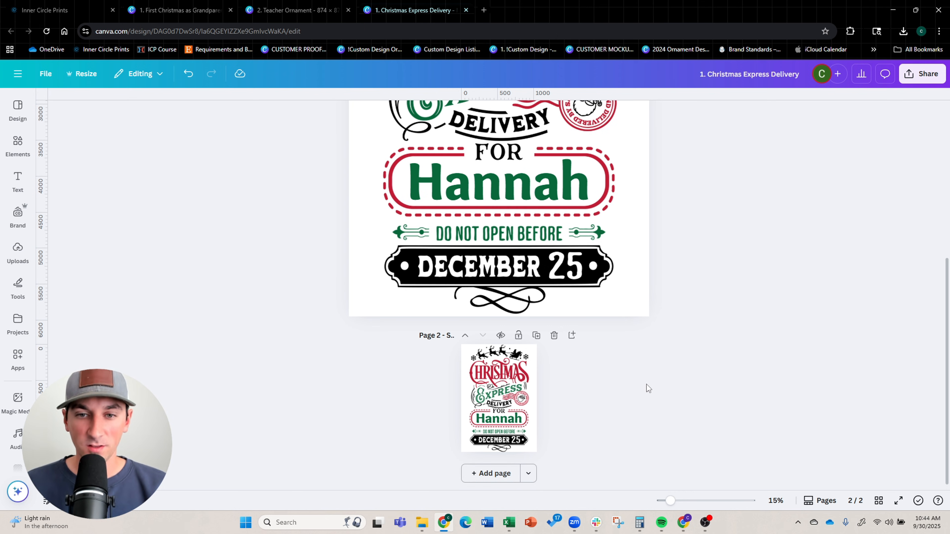
scroll(646, 385, "up", 5)
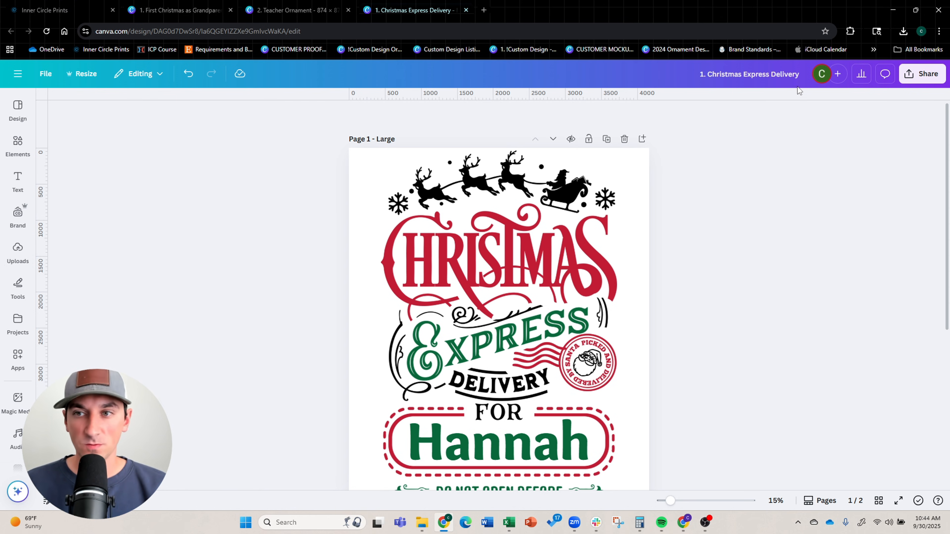
left_click(766, 76)
key("ctrl+c")
Rename the Santa Sacks product to '1. Christmas Express Delivery'
left_click(84, 5)
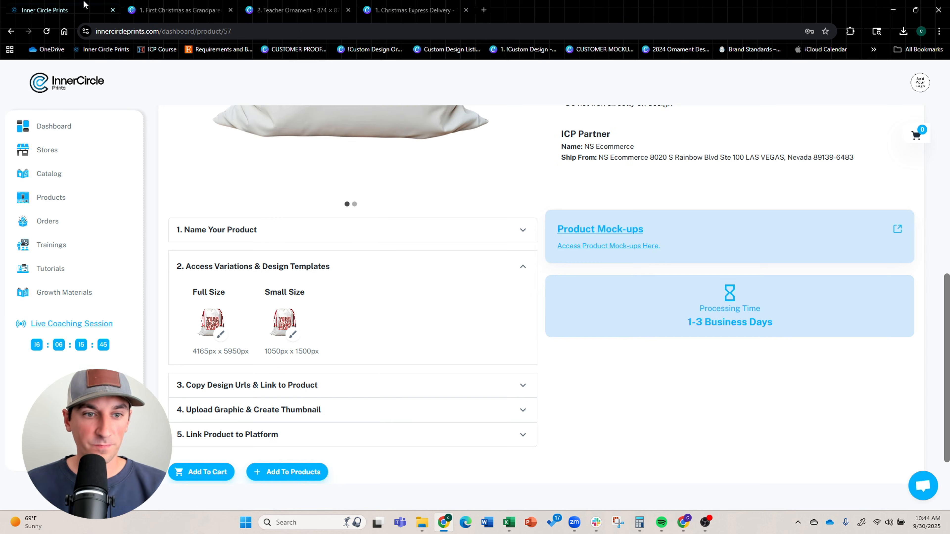
scroll(248, 274, "up", 1)
left_click(252, 277)
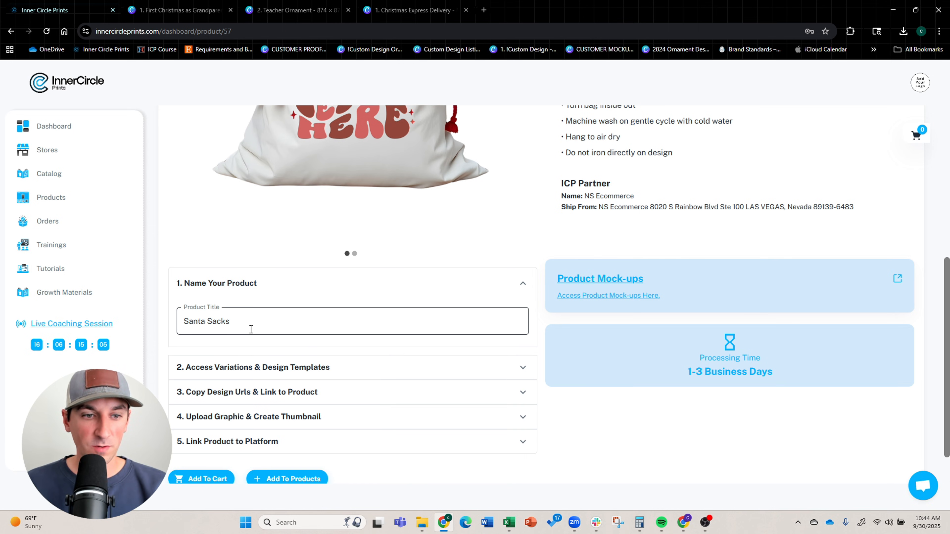
triple_click(250, 329)
key("ctrl+v")
Open the Copy Design Urls section and copy the Christmas Express Delivery Canva link
scroll(278, 289, "down", 1)
left_click(221, 343)
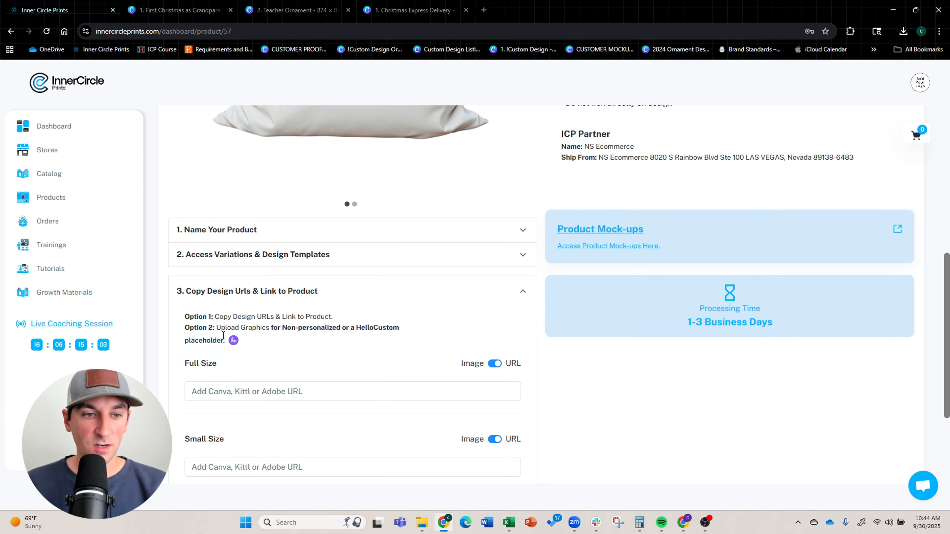
scroll(287, 298, "down", 1)
scroll(288, 298, "down", 1)
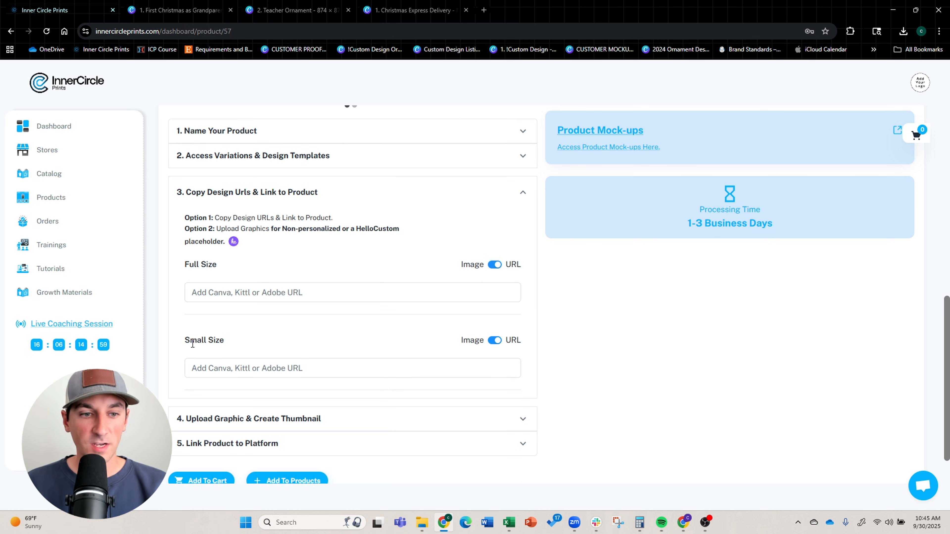
left_click(234, 296)
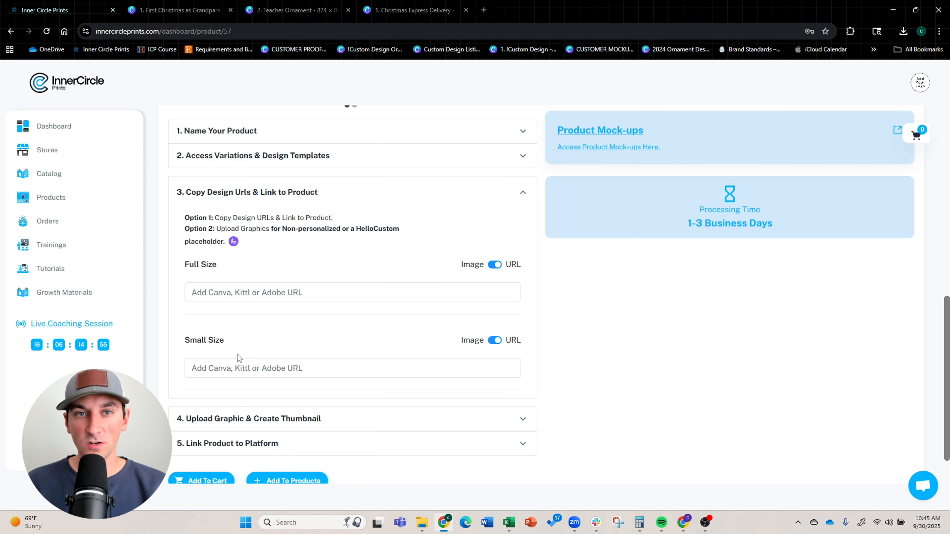
left_click(412, 10)
scroll(575, 282, "down", 5)
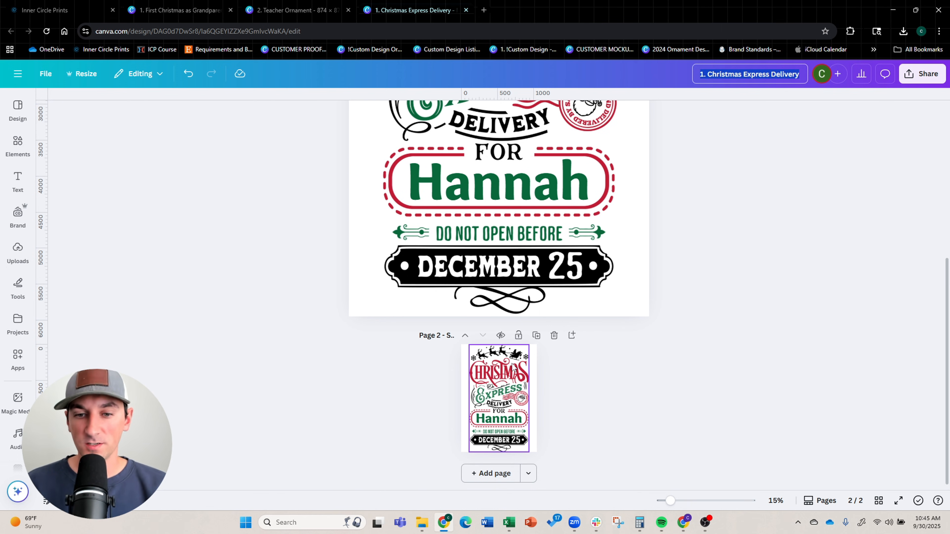
scroll(482, 259, "down", 5)
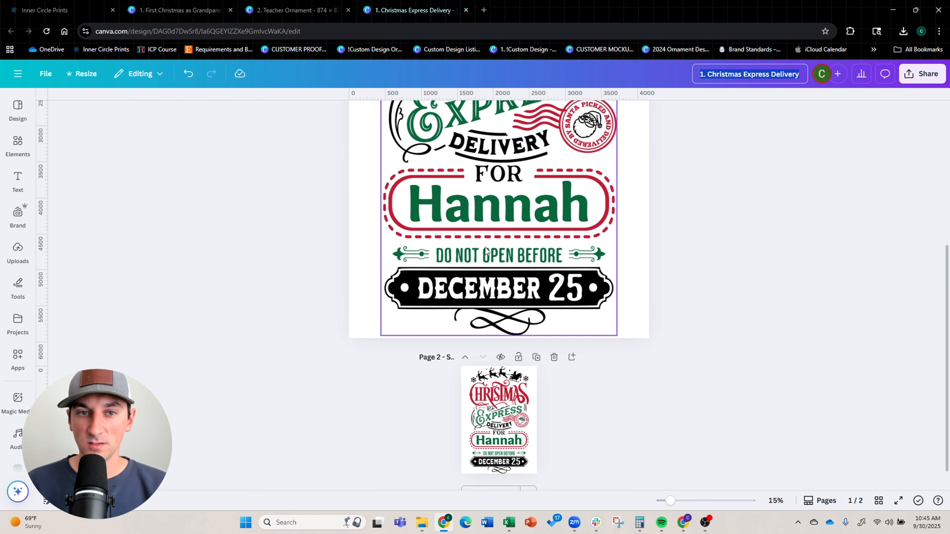
scroll(487, 300, "up", 5)
scroll(492, 339, "down", 5)
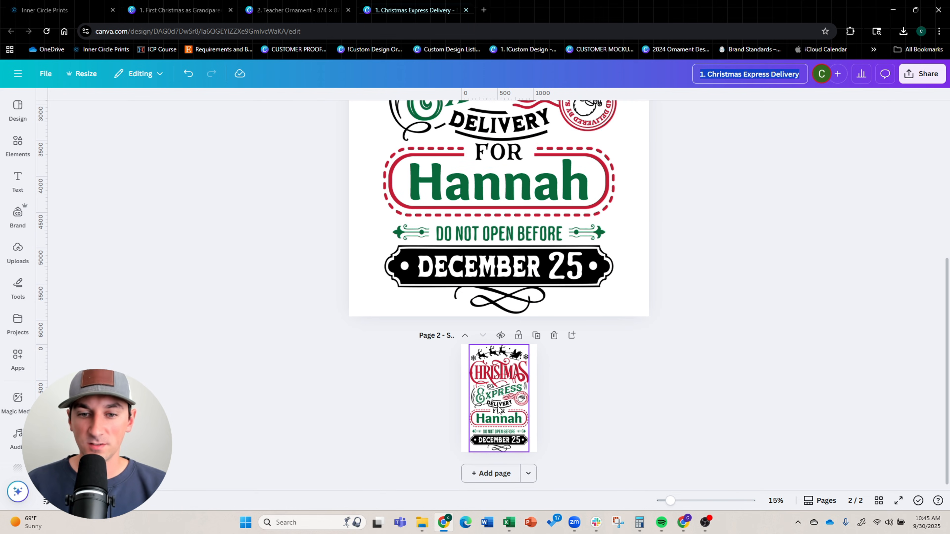
left_click(663, 368)
scroll(722, 339, "up", 5)
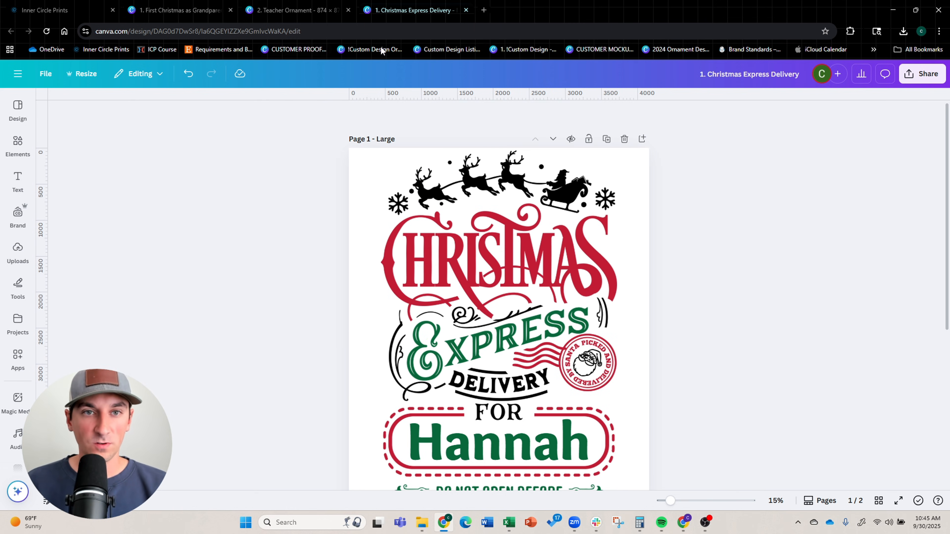
left_click(360, 31)
key("ctrl+c")
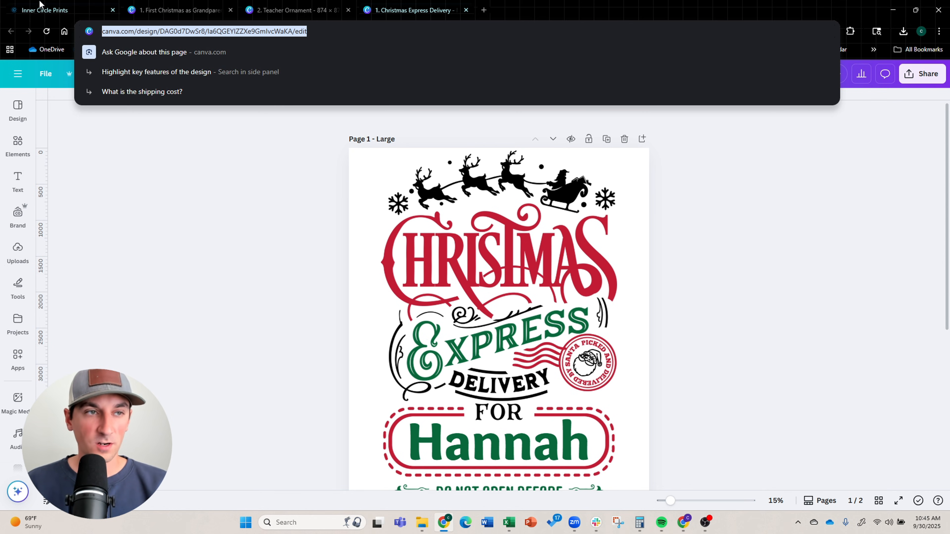
Paste the Canva link into both the Full Size and Small Size design URL fields
left_click(30, 6)
scroll(286, 214, "down", 1)
left_click(283, 247)
key("ctrl+v")
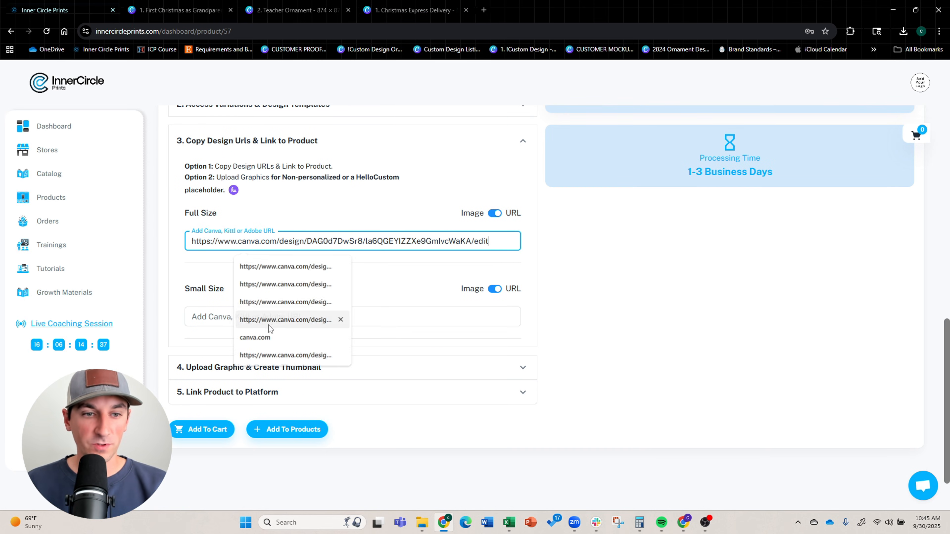
left_click(284, 316)
key("ctrl+v")
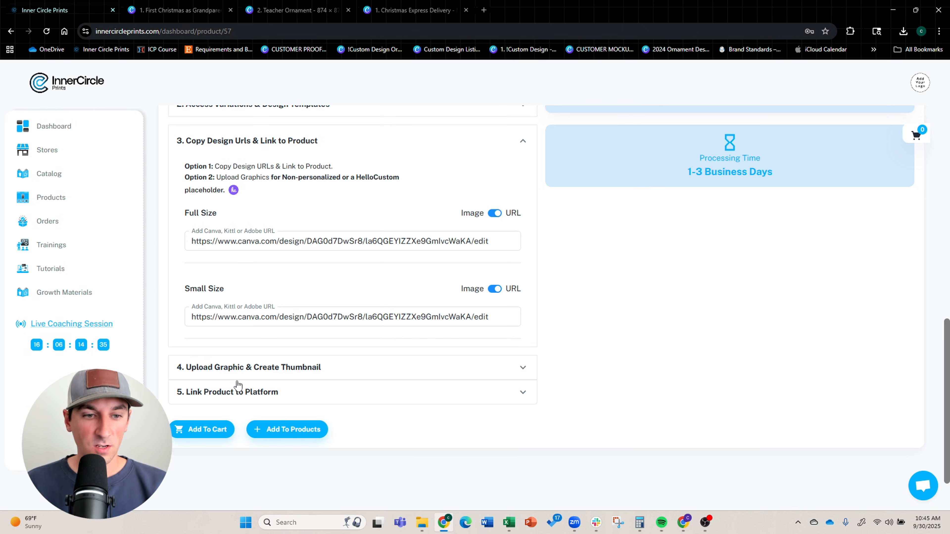
Review the platform linking section and add the Santa Sacks design to products
left_click(252, 142)
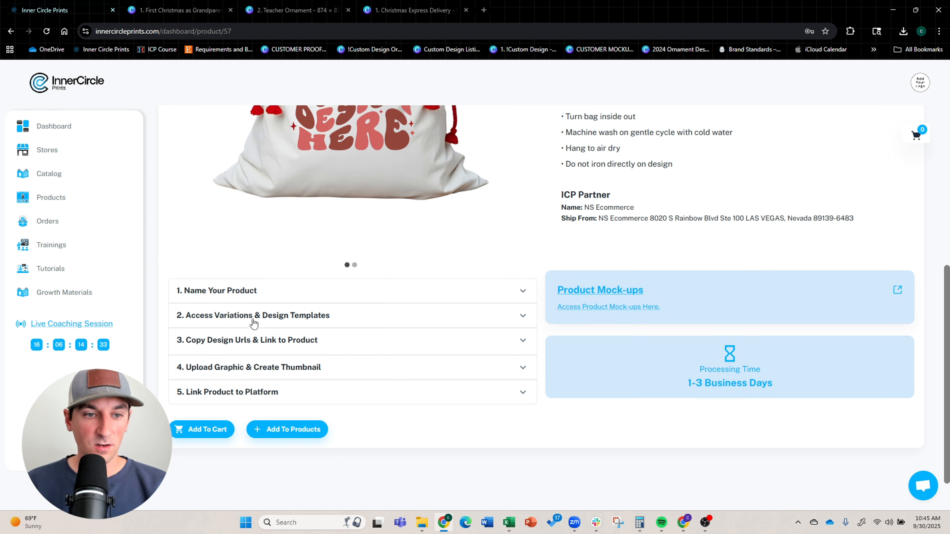
left_click(250, 394)
scroll(412, 280, "down", 3)
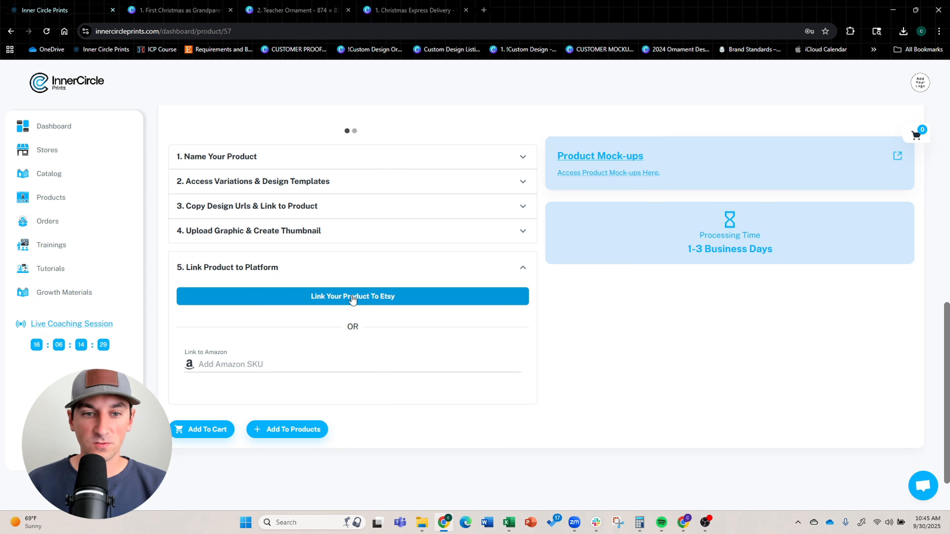
left_click(377, 276)
left_click(286, 431)
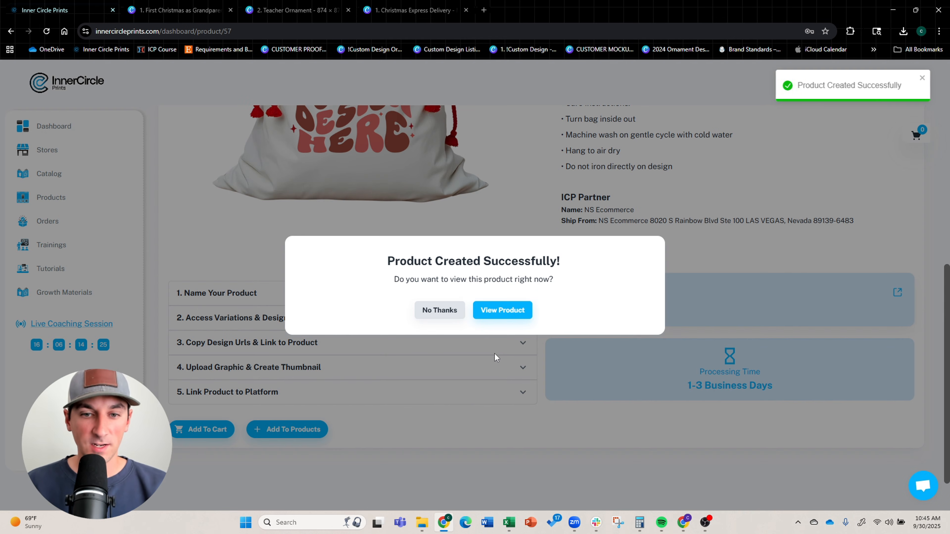
View the new Christmas Express Delivery product, save its update, and open the On Hold orders
left_click(483, 310)
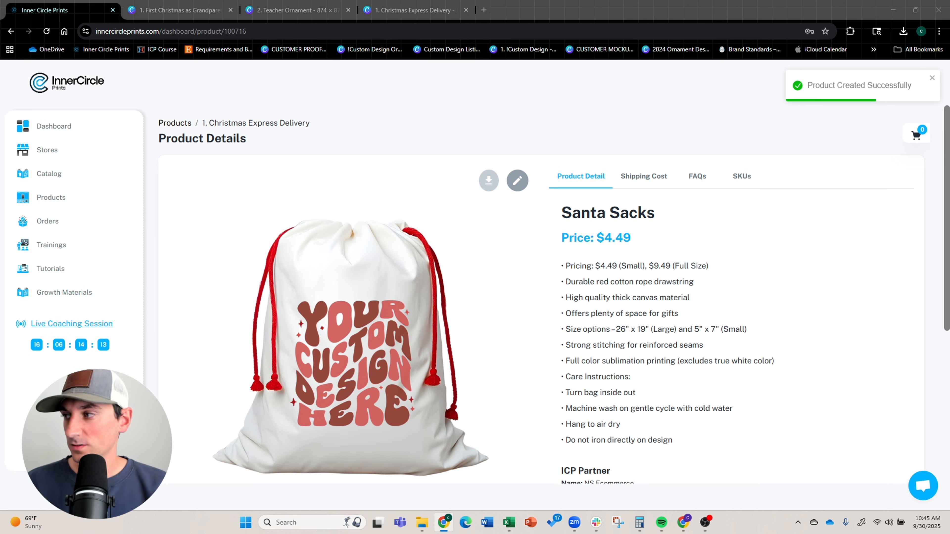
scroll(443, 241, "down", 6)
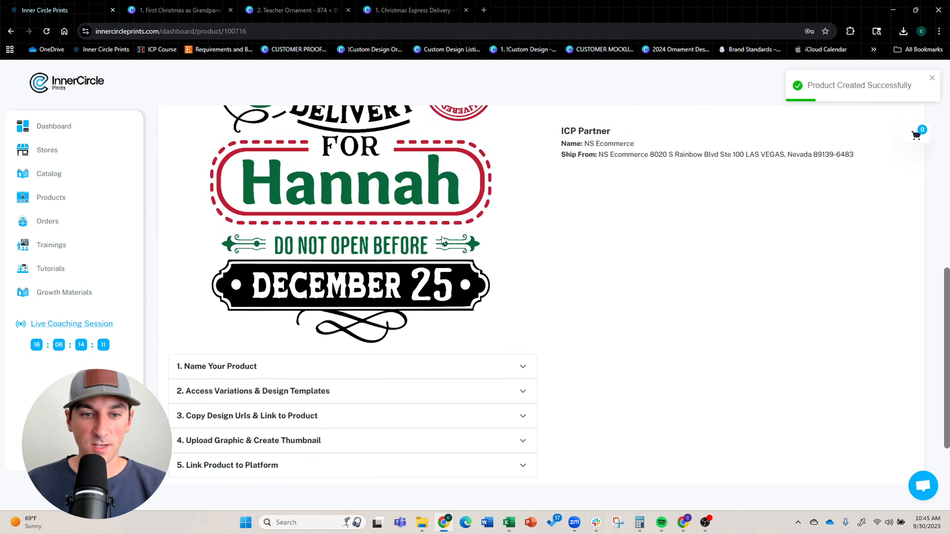
scroll(443, 241, "down", 2)
left_click(283, 429)
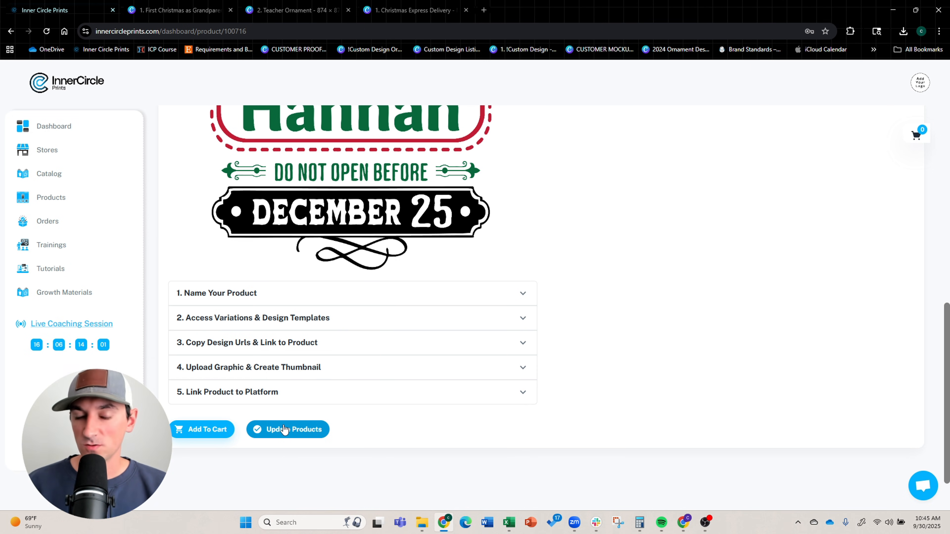
left_click(37, 224)
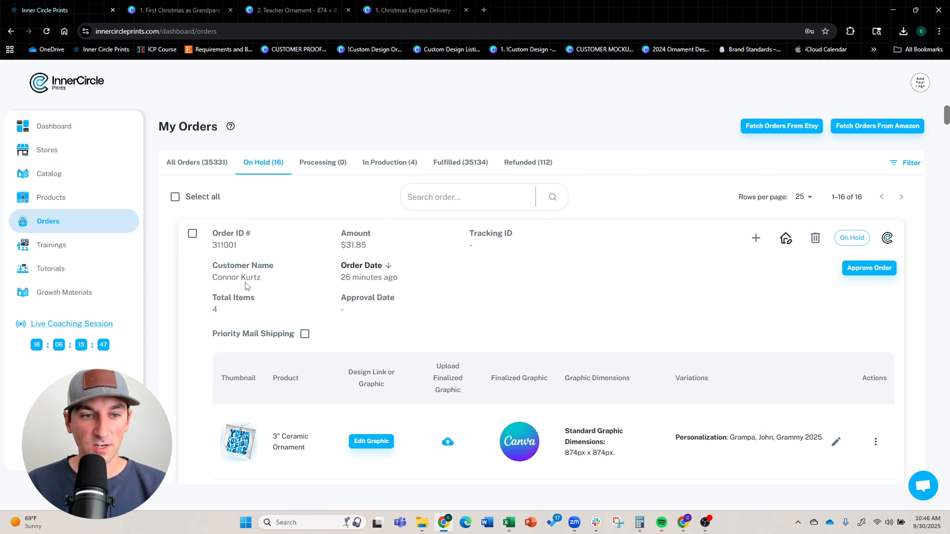
Close the First Christmas, Teacher Ornament and Christmas Express Delivery Canva tabs
left_click_drag(214, 247, 240, 250)
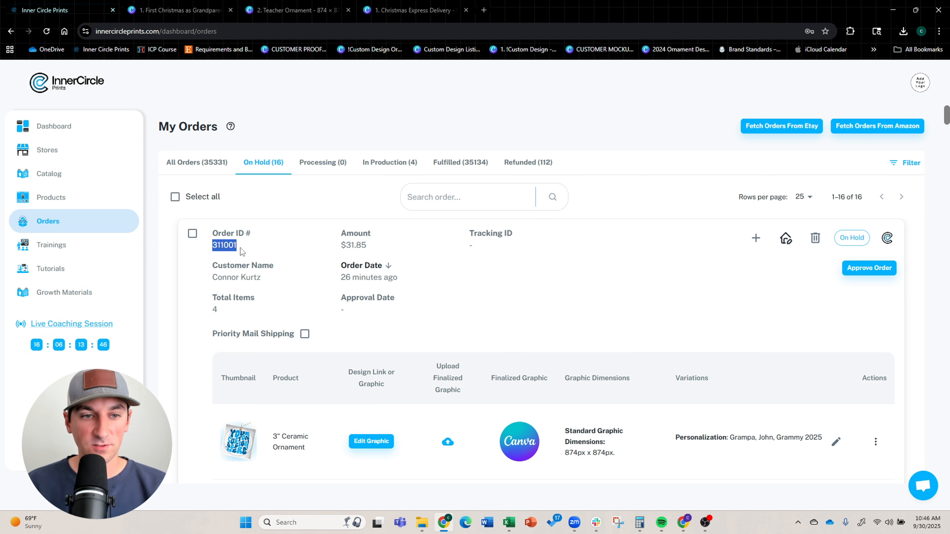
left_click(383, 190)
scroll(427, 209, "down", 5)
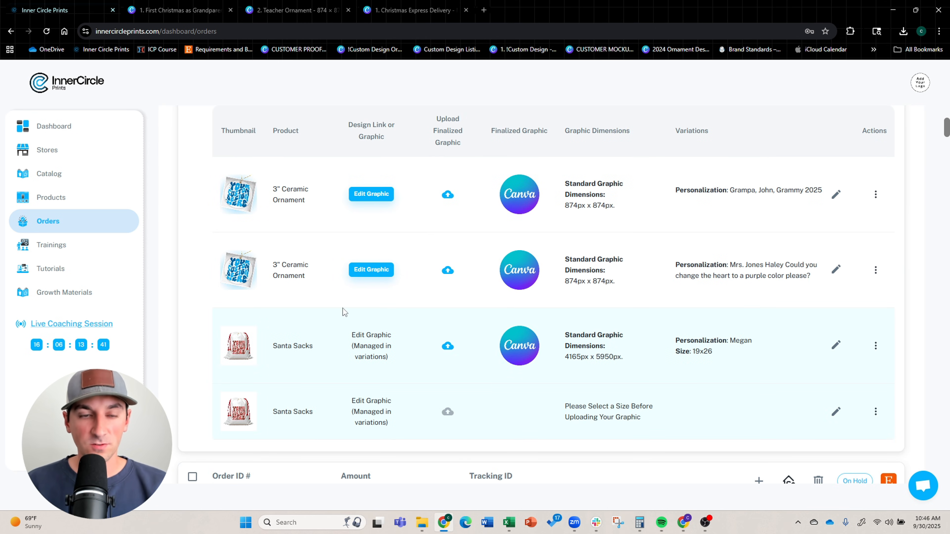
scroll(344, 311, "up", 4)
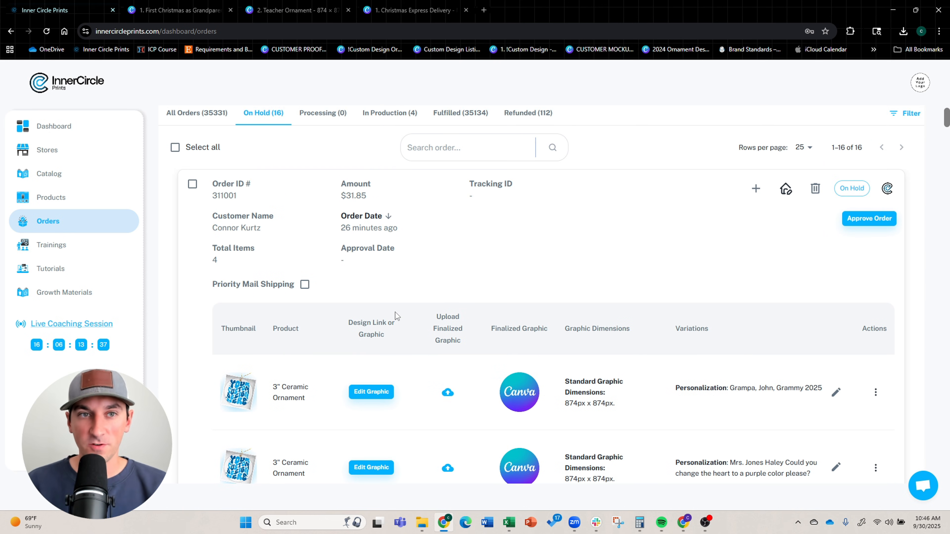
left_click(230, 10)
left_click(230, 10)
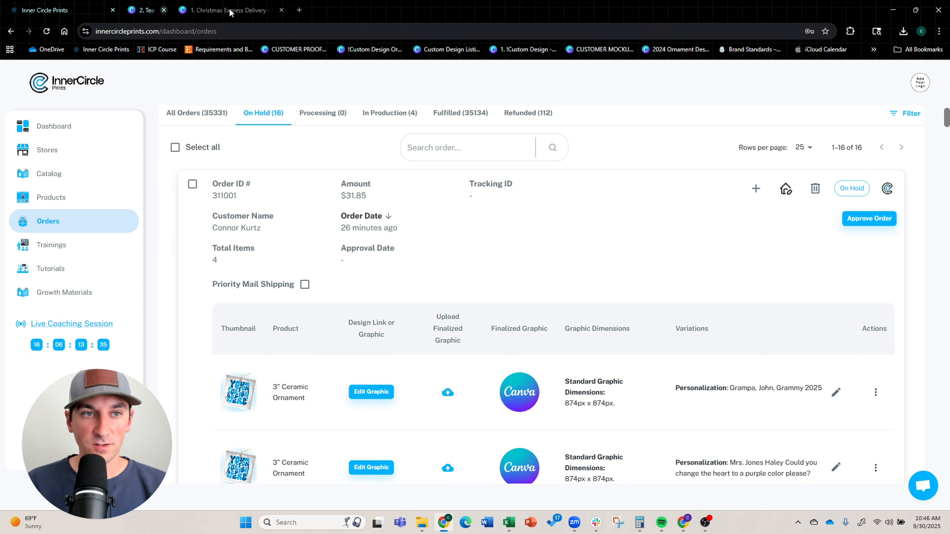
left_click(231, 10)
Review the order's four items and the first ornament's personalization text
scroll(655, 144, "up", 2)
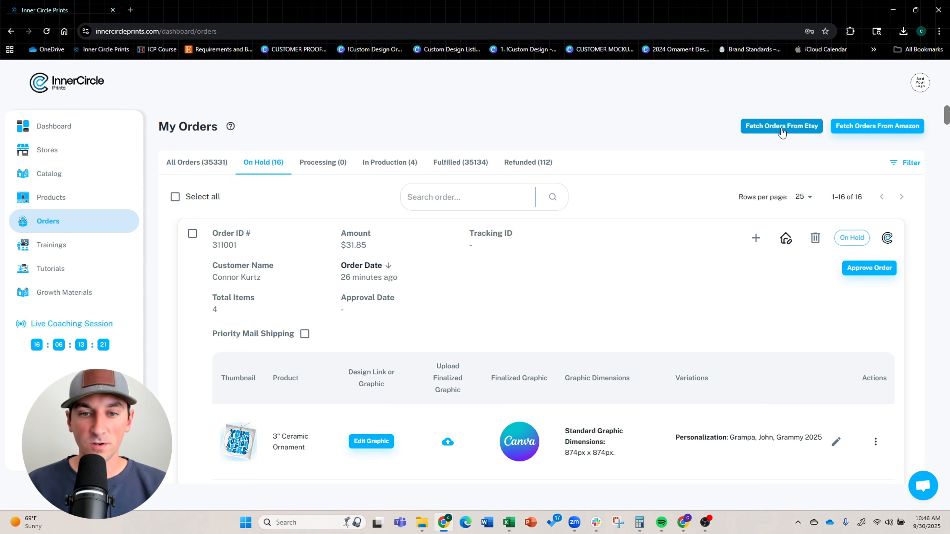
scroll(748, 135, "down", 4)
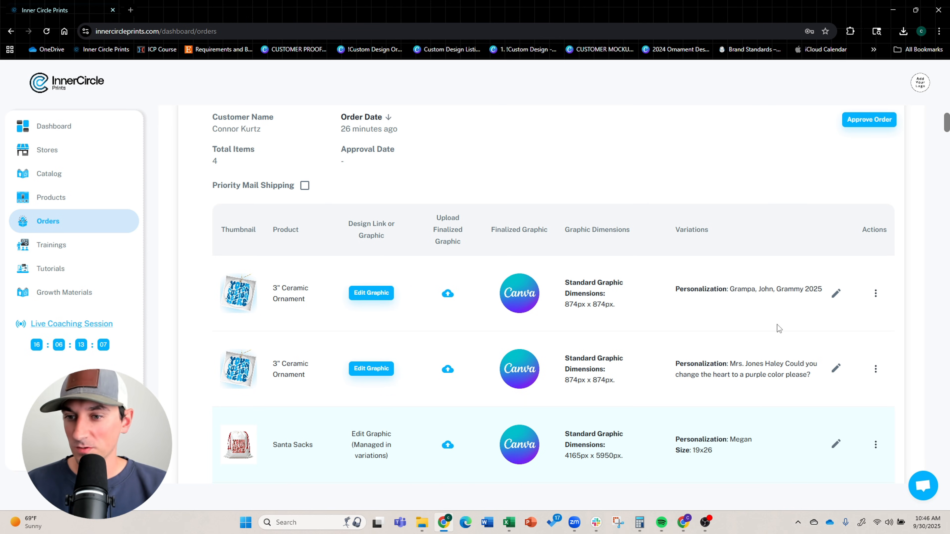
left_click_drag(733, 292, 750, 292)
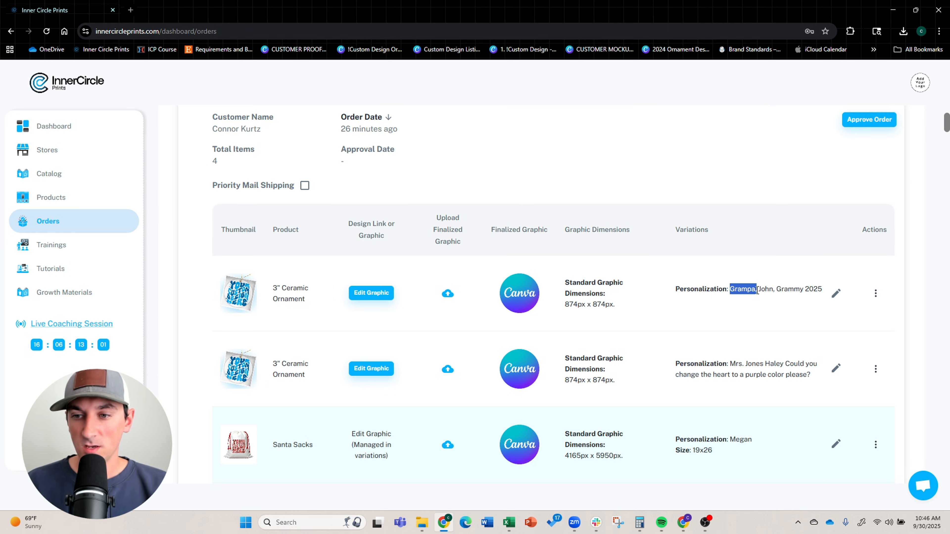
left_click(541, 191)
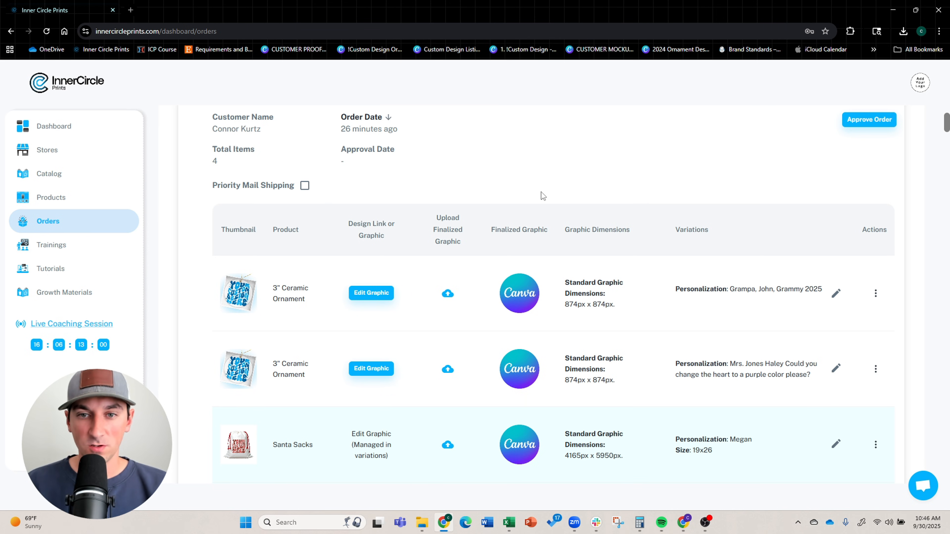
Open the first ornament's design and replace Grandpa with Grampa from the personalization
left_click(380, 297)
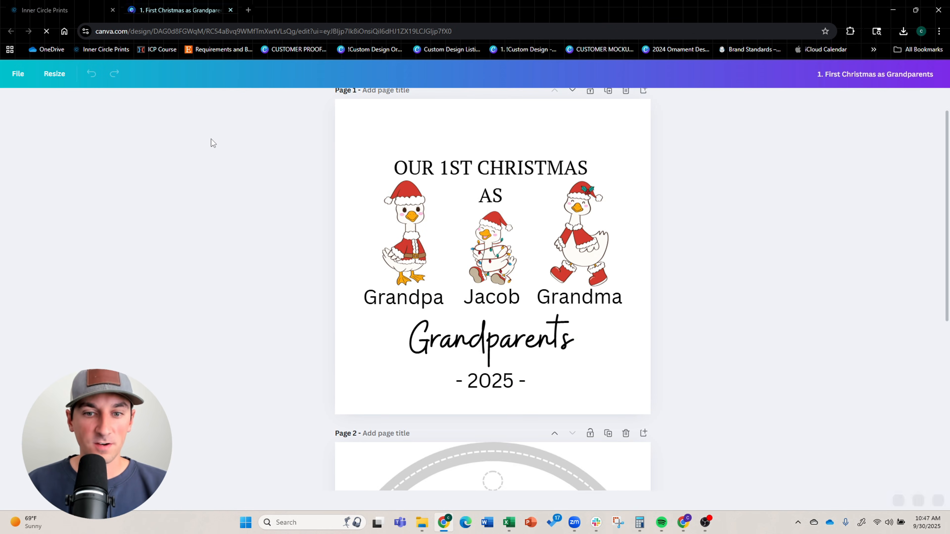
left_click(44, 7)
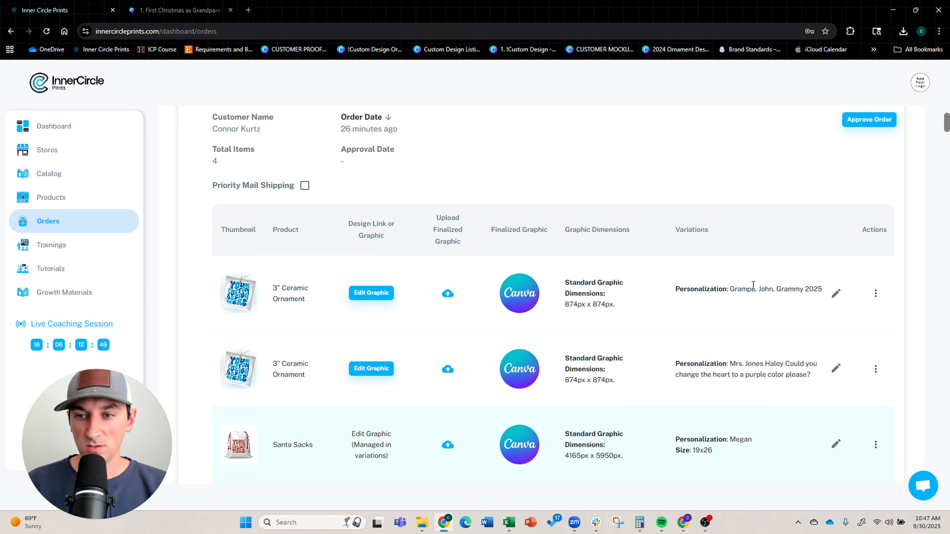
left_click_drag(730, 291, 755, 291)
key("ctrl+c")
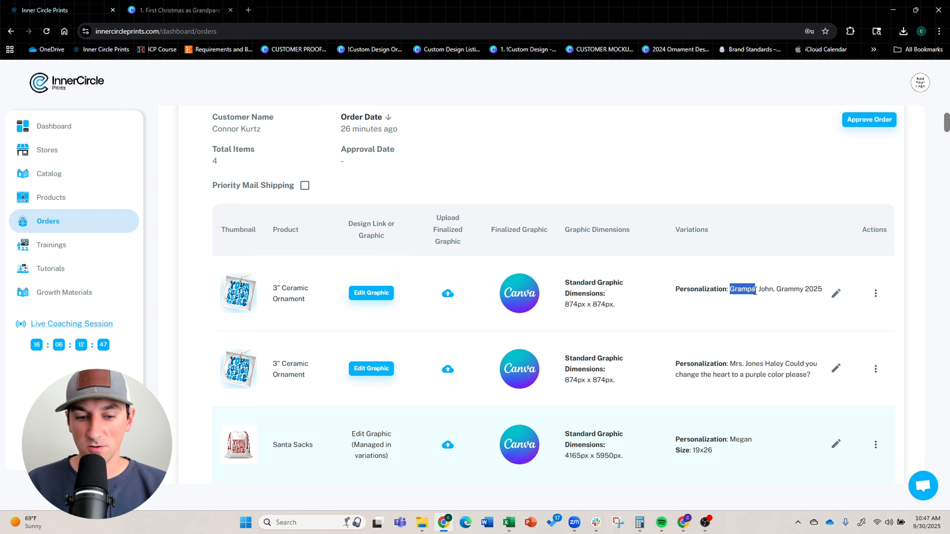
left_click(180, 10)
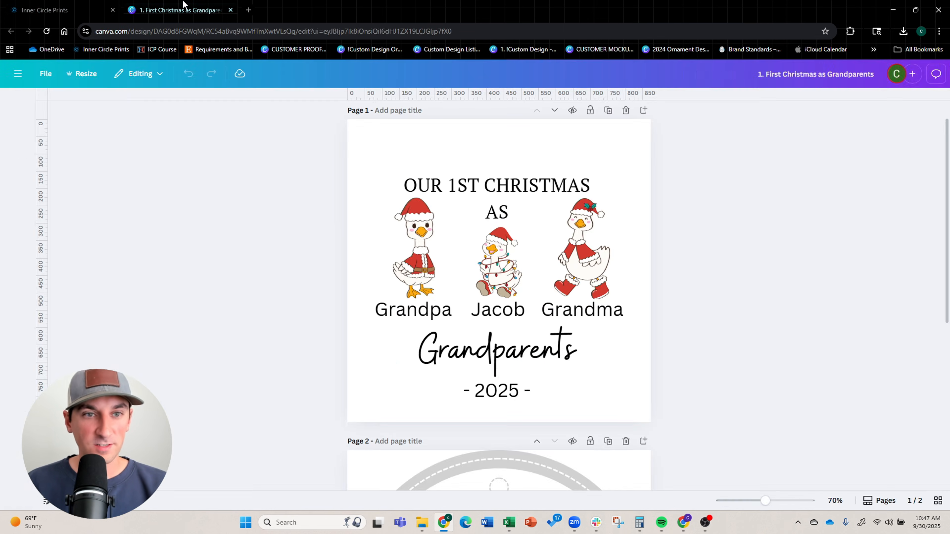
double_click(405, 316)
key("ctrl+v")
left_click(284, 309)
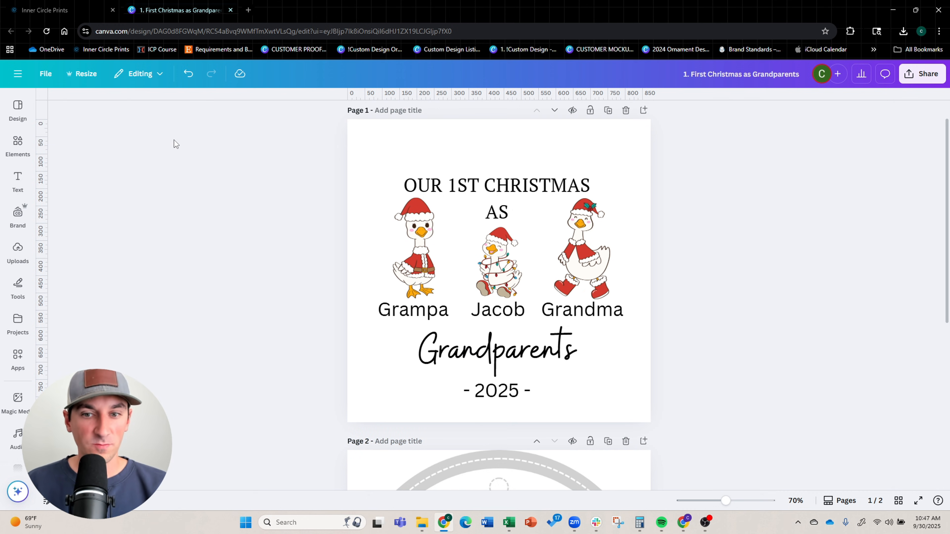
Replace the middle name with the grandchild's name copied from the order
left_click(53, 10)
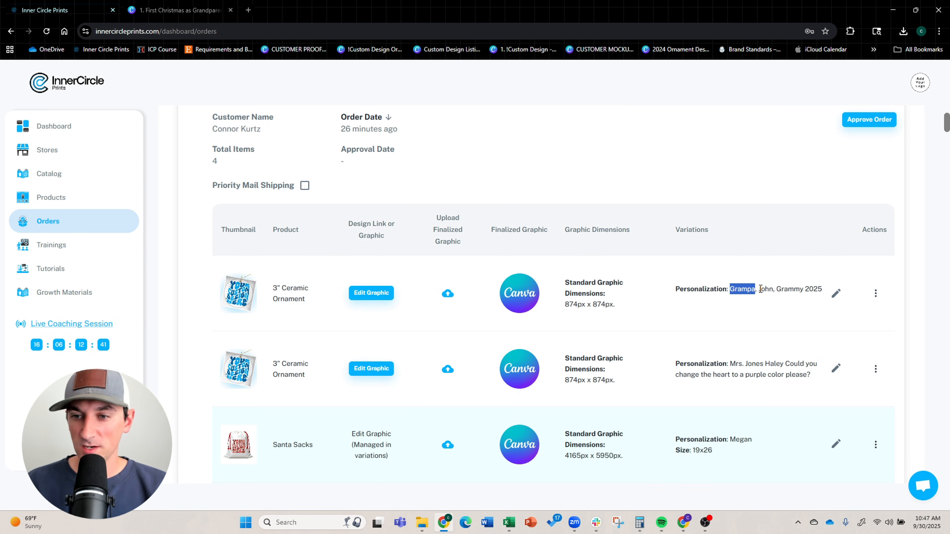
left_click_drag(759, 289, 774, 289)
key("ctrl+c")
left_click(176, 10)
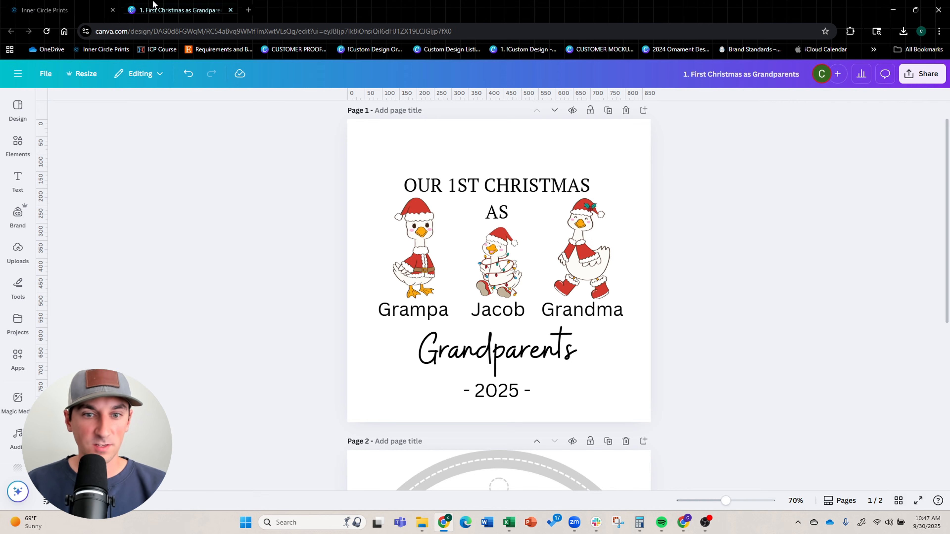
double_click(497, 309)
key("ctrl+v")
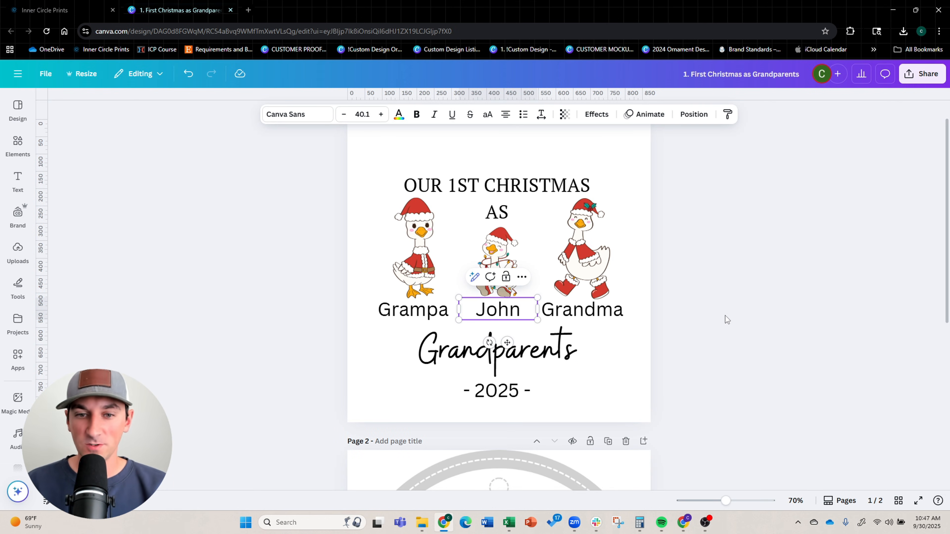
left_click(726, 315)
Replace Grandma with Grammy copied from the order's personalization
left_click(53, 10)
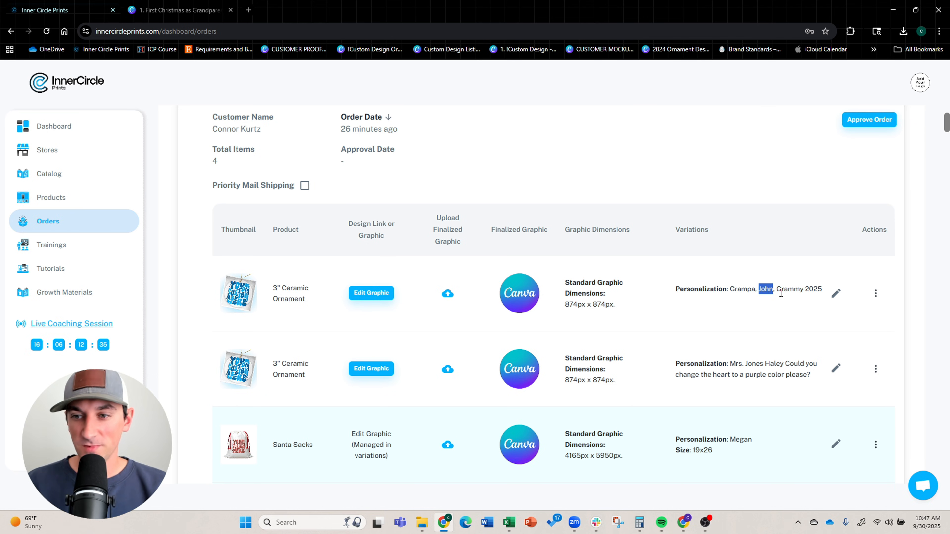
left_click_drag(776, 289, 803, 291)
key("ctrl+c")
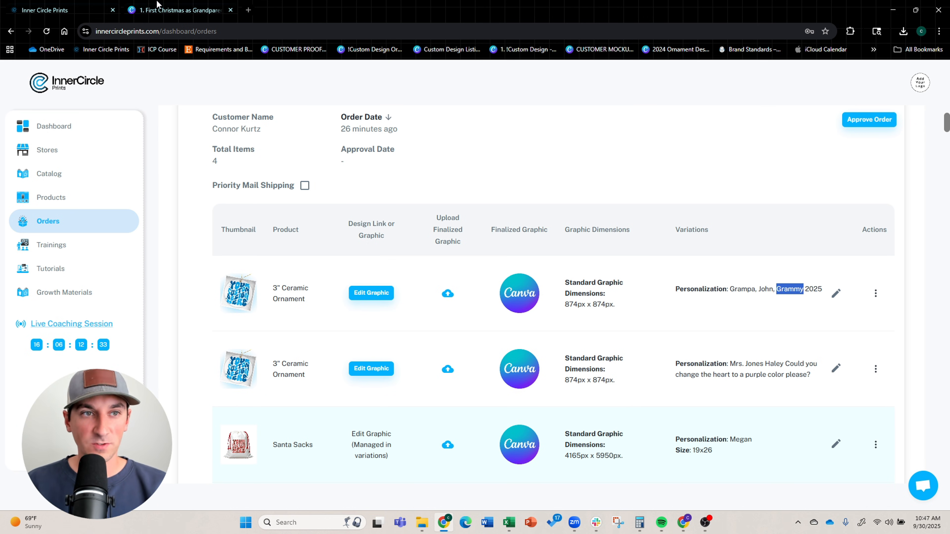
left_click(176, 10)
double_click(571, 317)
key("ctrl+v")
key("ctrl+Tab")
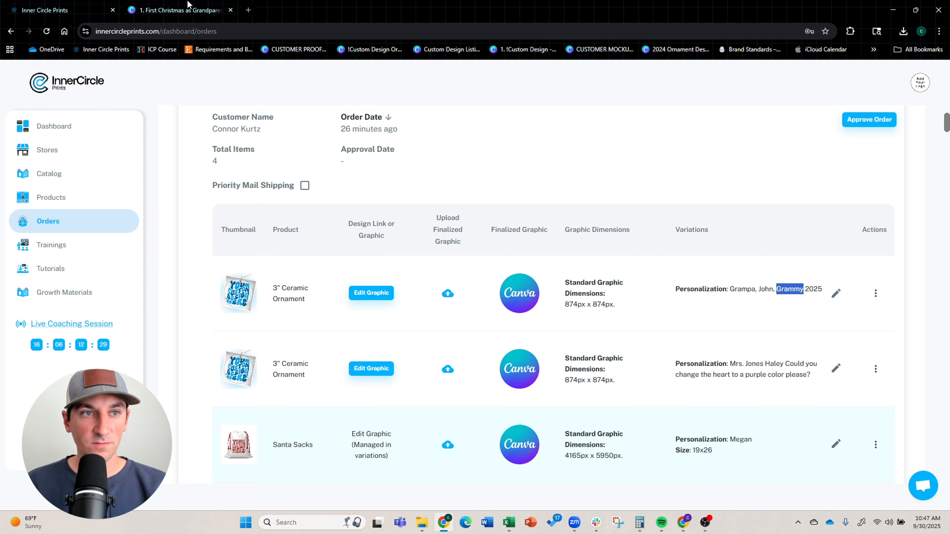
key("ctrl+Tab")
left_click(863, 221)
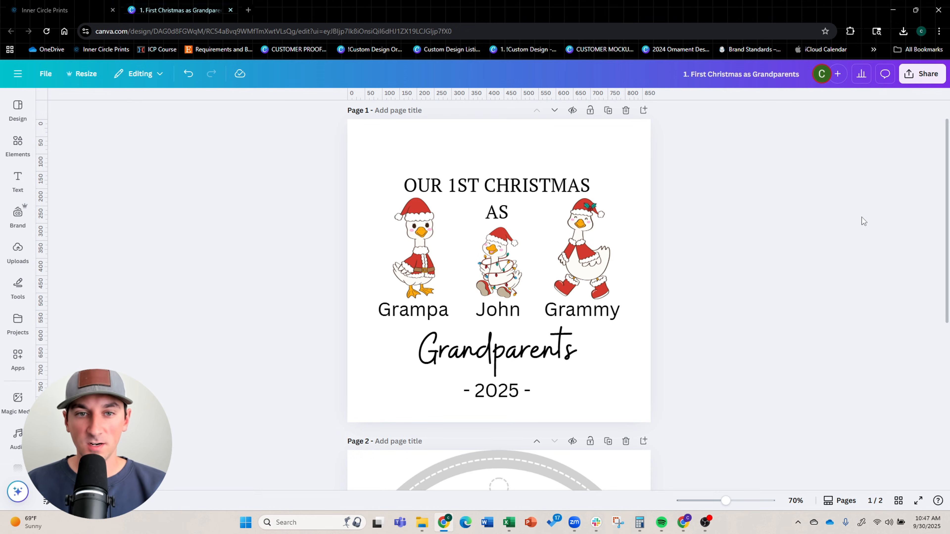
Download only page 1 of the ornament design as a PNG
left_click(922, 74)
left_click(771, 279)
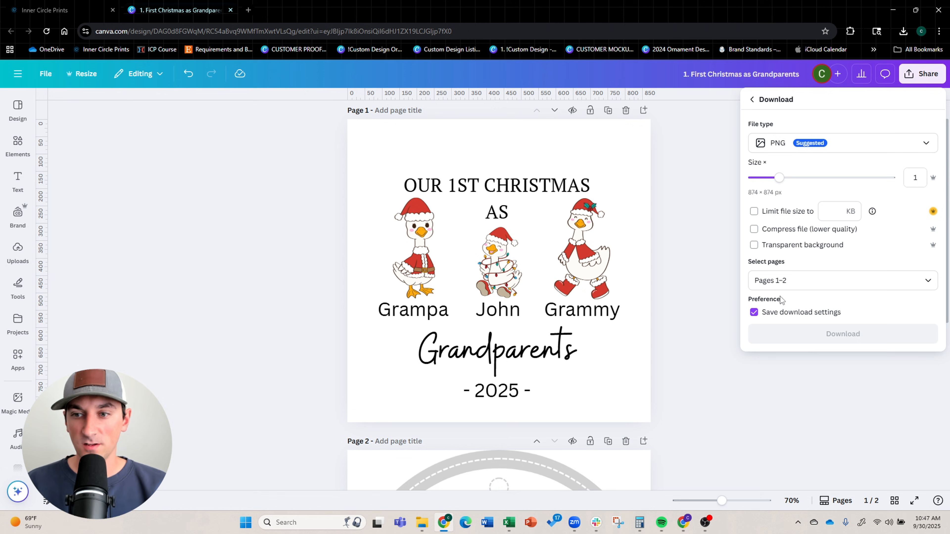
left_click(784, 280)
left_click(763, 331)
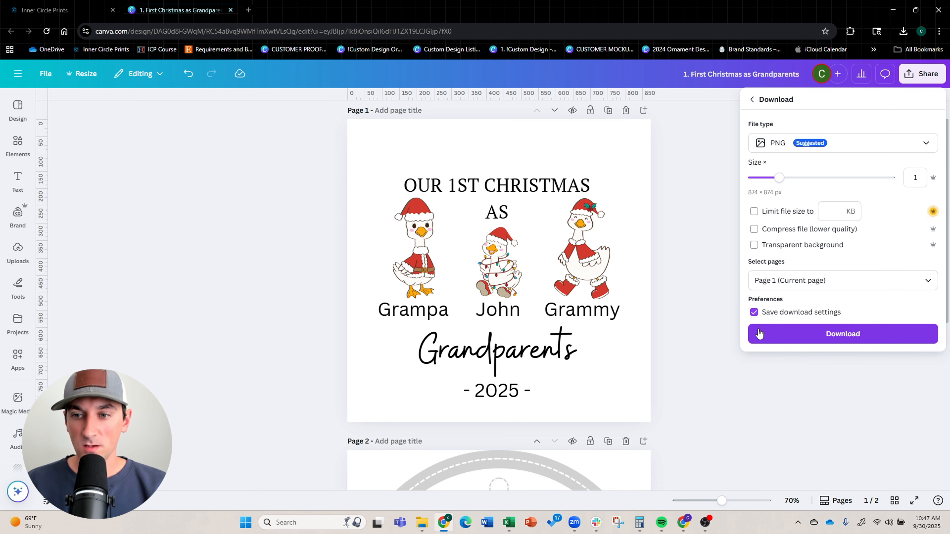
left_click(761, 341)
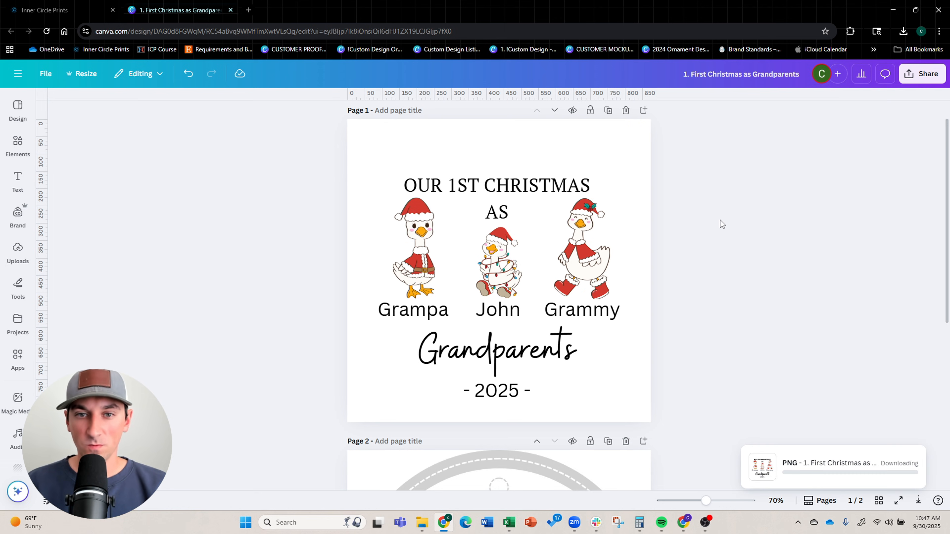
Lay page 2's round ornament outline over page 1 to check the fit, then delete it
scroll(720, 220, "down", 6)
left_click(602, 224)
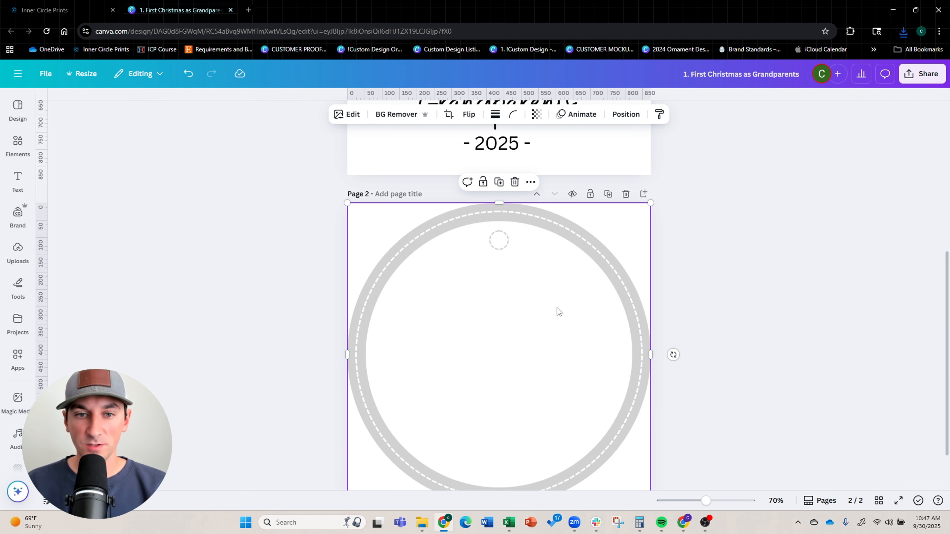
scroll(711, 303, "up", 6)
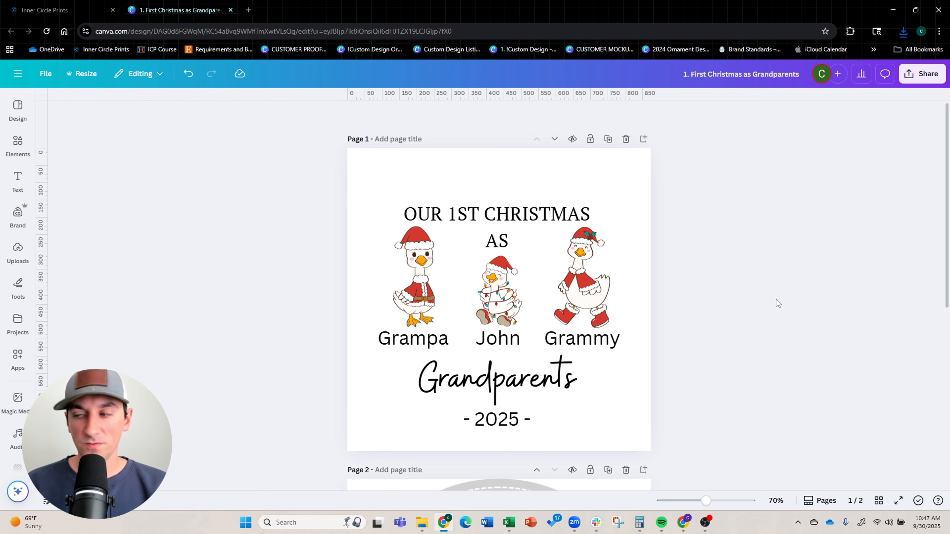
key("ctrl+v")
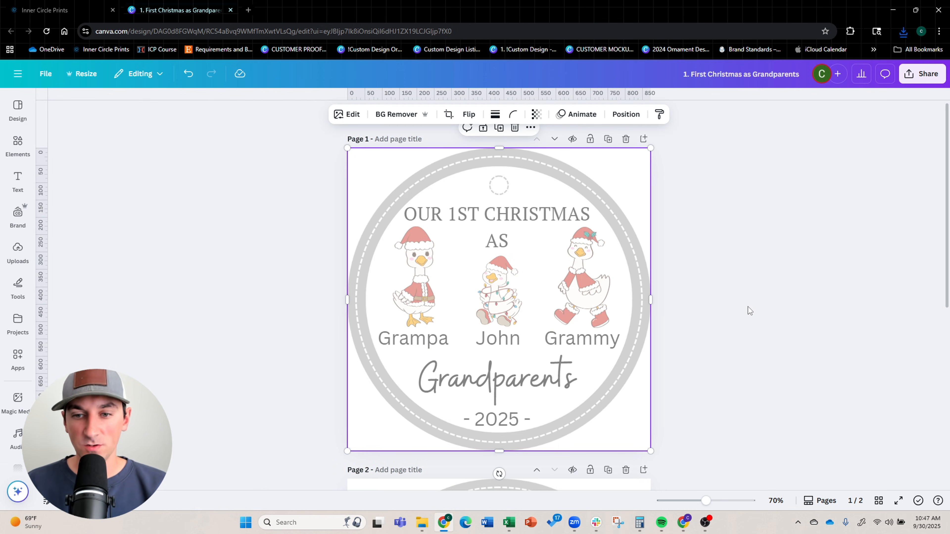
scroll(710, 281, "down", 5)
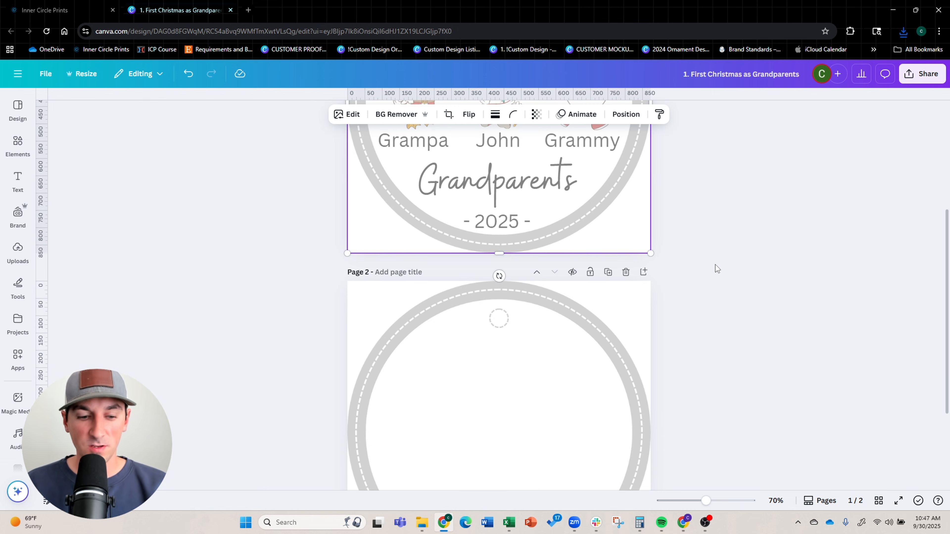
scroll(711, 269, "up", 4)
scroll(708, 270, "up", 1)
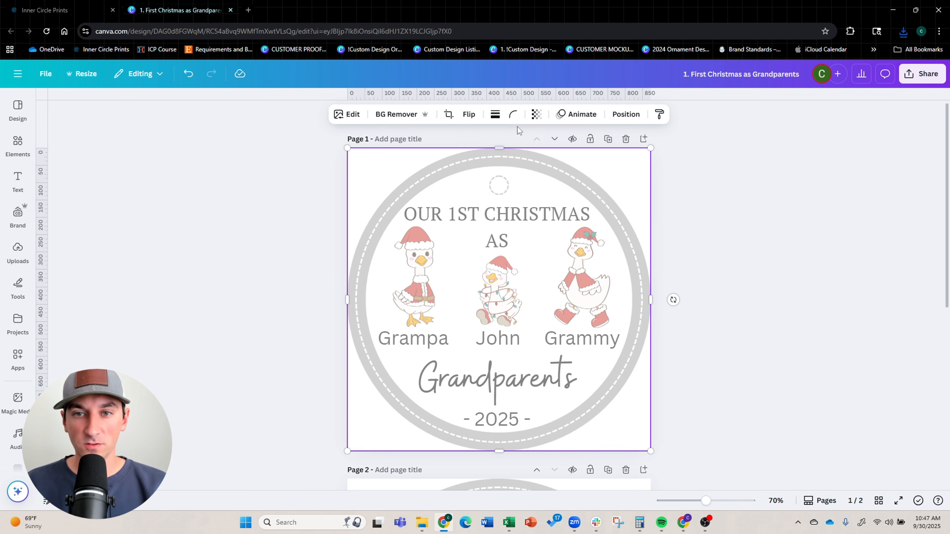
left_click(536, 115)
left_click(743, 186)
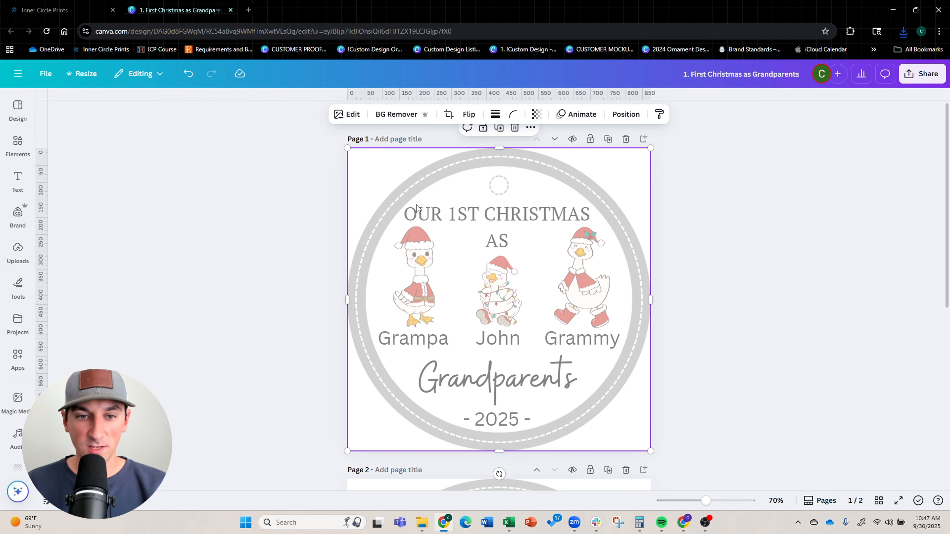
left_click(705, 205)
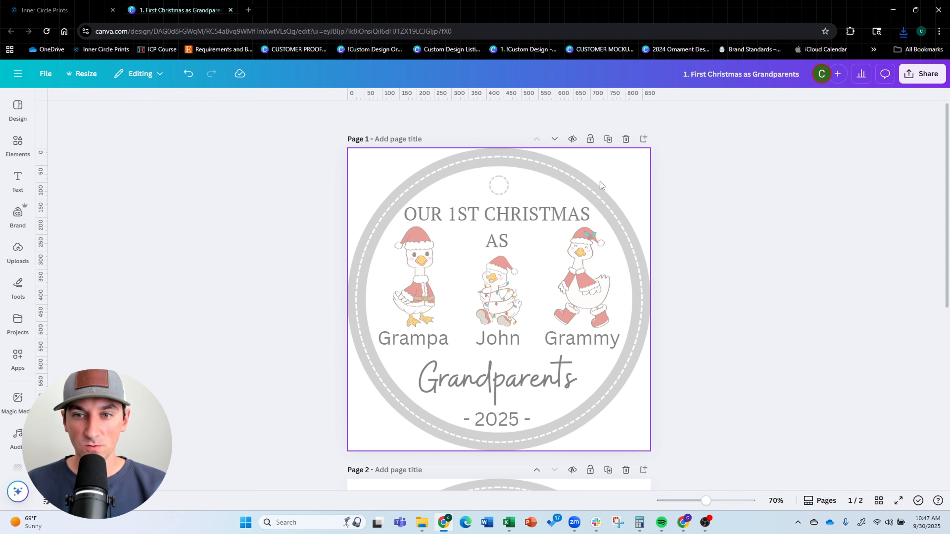
left_click(600, 182)
key("Delete")
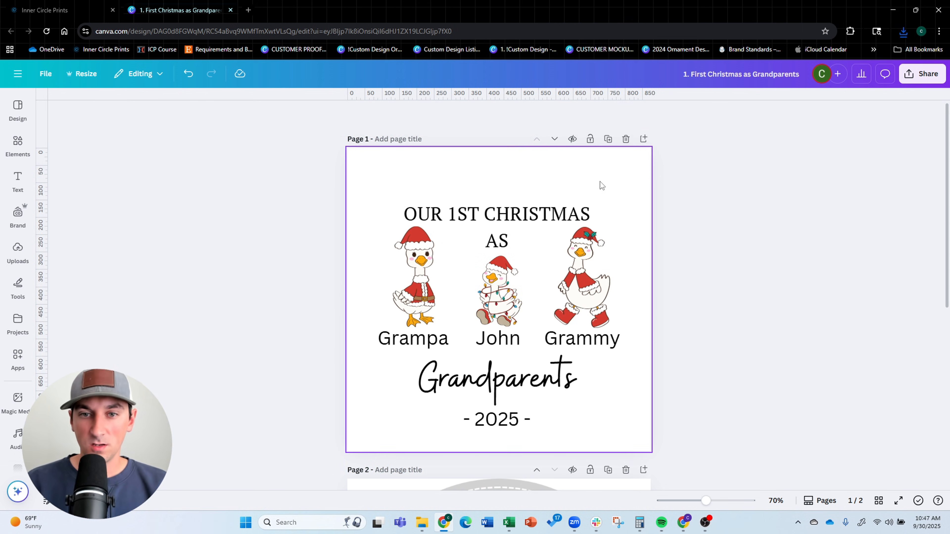
Upload the downloaded PNG for the first 3" Ceramic Ornament and confirm it matches 874px x 874px
left_click(44, 9)
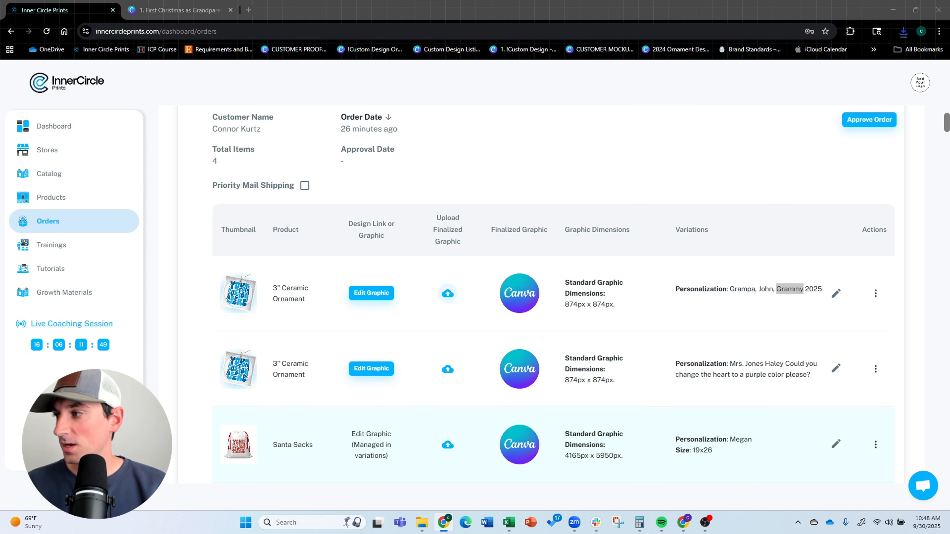
key("alt+Tab")
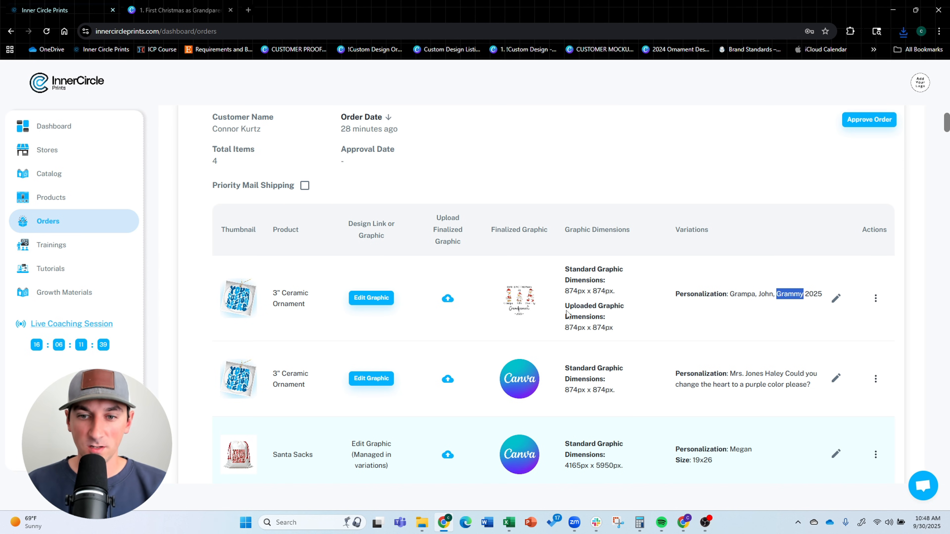
left_click_drag(567, 309, 619, 329)
left_click(562, 329)
left_click_drag(566, 291, 636, 300)
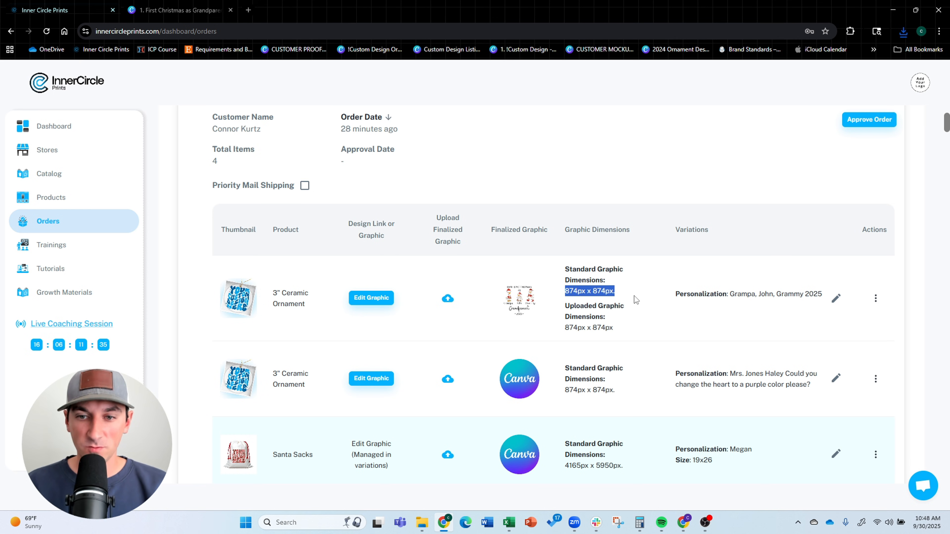
left_click(636, 300)
scroll(628, 293, "down", 3)
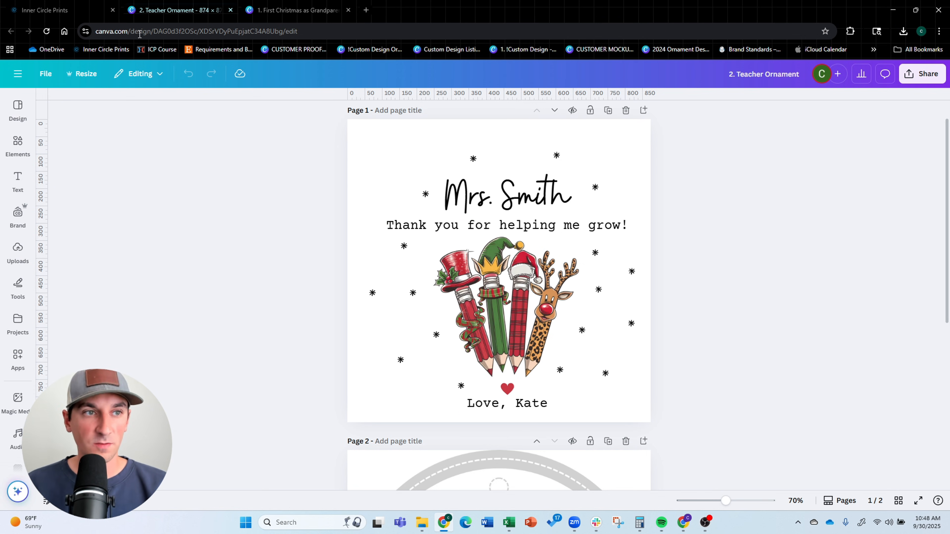
Return from the Canva Teacher Ornament design to the Inner Circle Prints order page
left_click(44, 5)
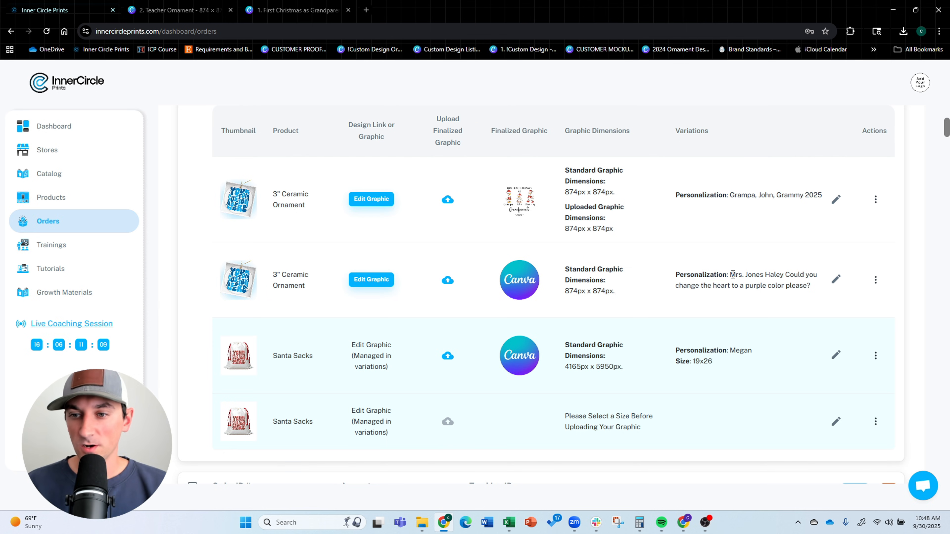
Select the teacher's name in the second ornament's personalization request
left_click_drag(732, 274, 808, 287)
left_click(790, 276)
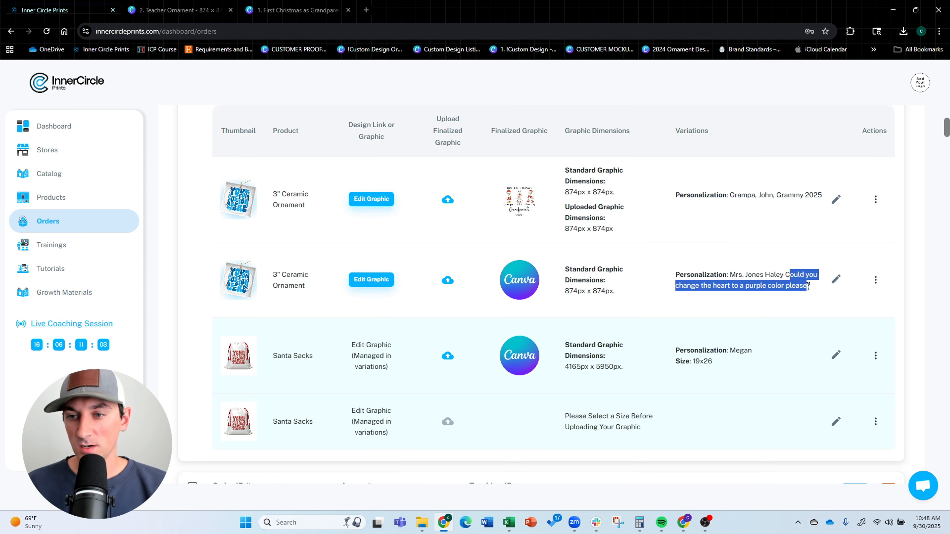
left_click(808, 286)
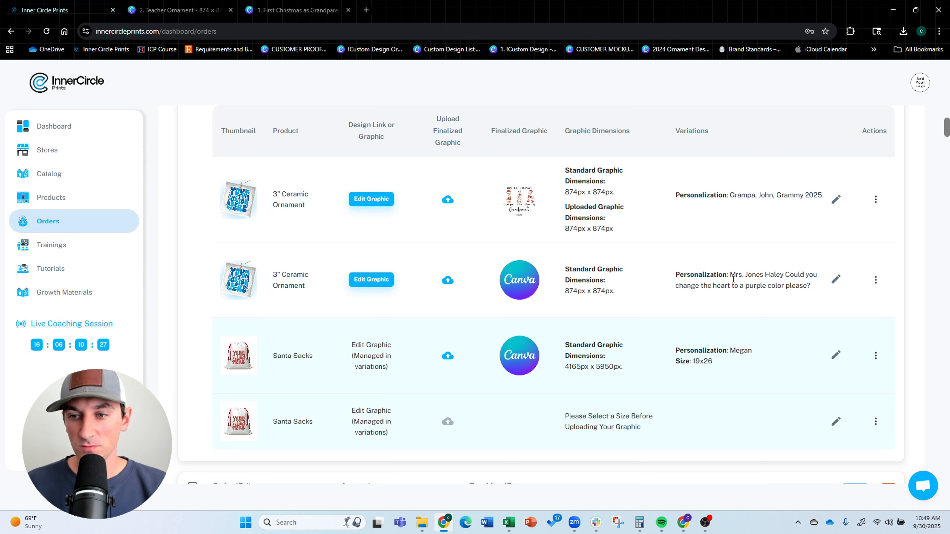
left_click_drag(731, 275, 764, 275)
key("ctrl+c")
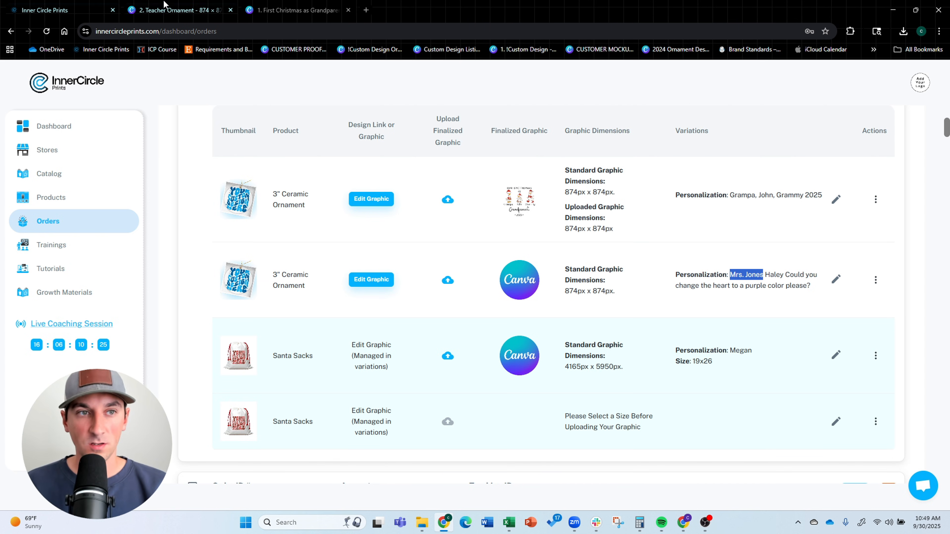
Replace the ornament's teacher name and signature name with the ones from the order's request
left_click(176, 10)
double_click(507, 201)
key("ctrl+v")
left_click(786, 224)
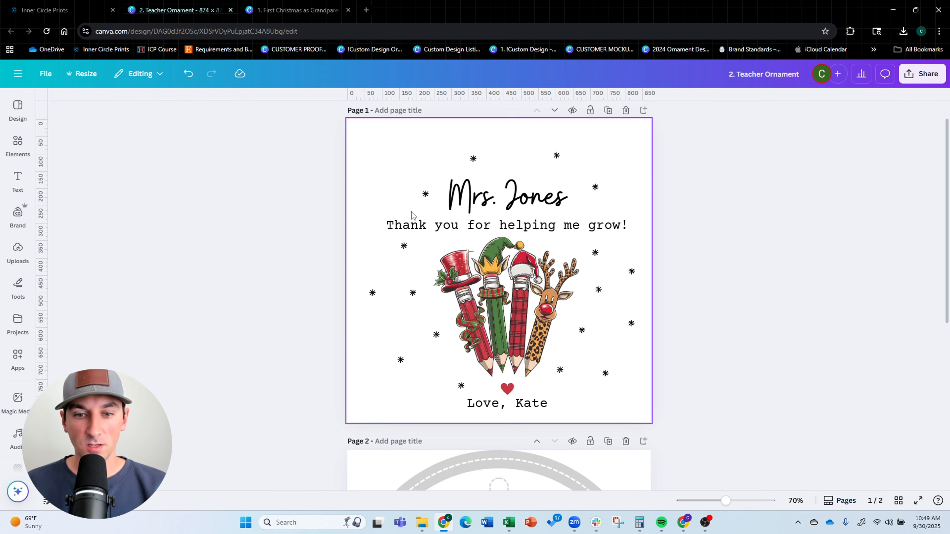
left_click(82, 8)
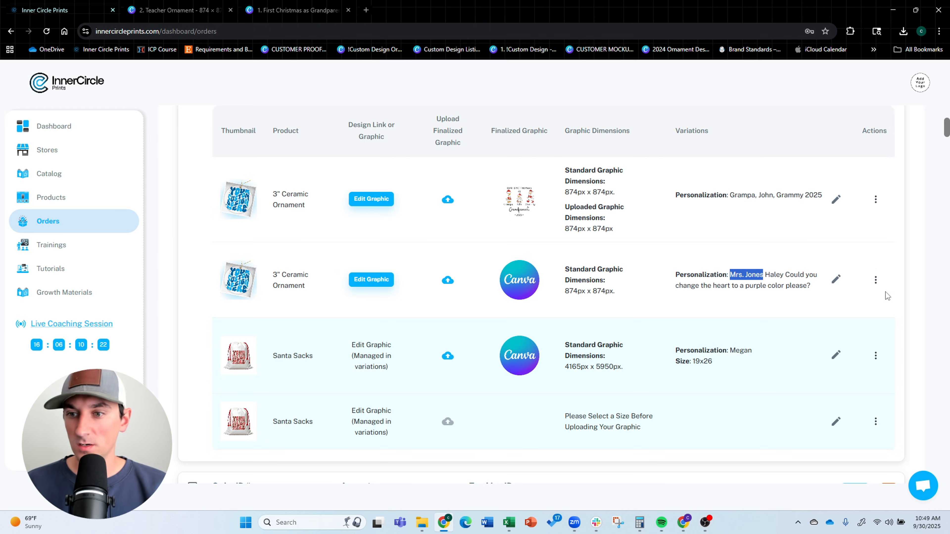
double_click(774, 275)
key("ctrl+c")
left_click(176, 10)
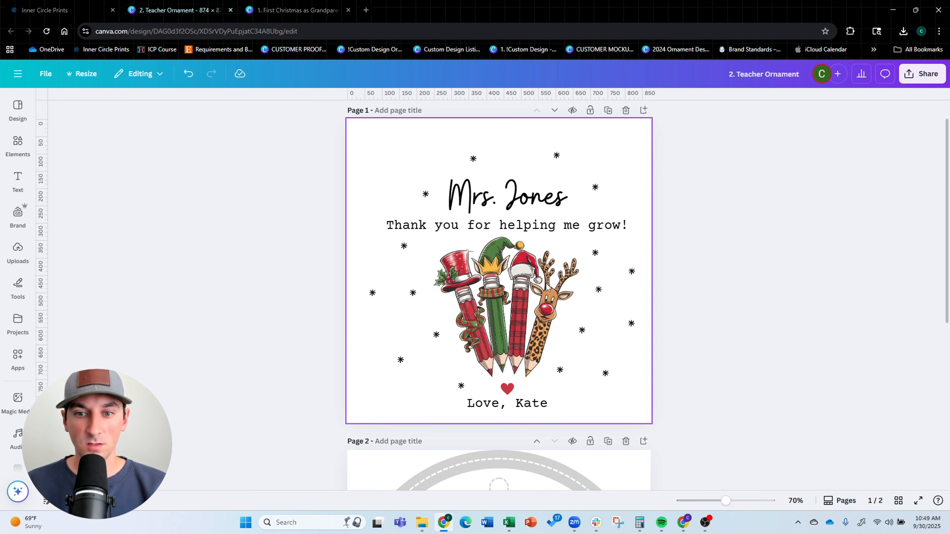
double_click(533, 405)
double_click(533, 404)
key("ctrl+v")
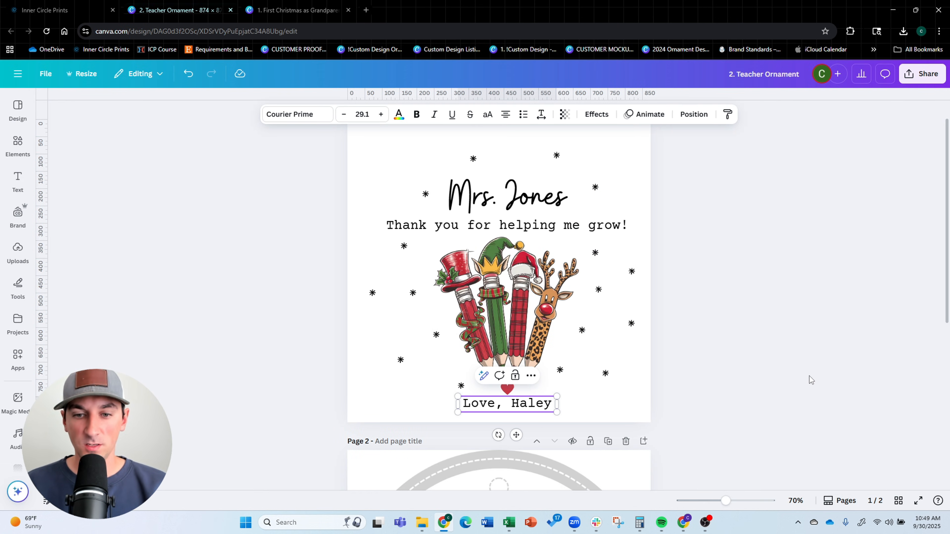
left_click(812, 381)
Change the heart above the signature to purple
left_click(12, 5)
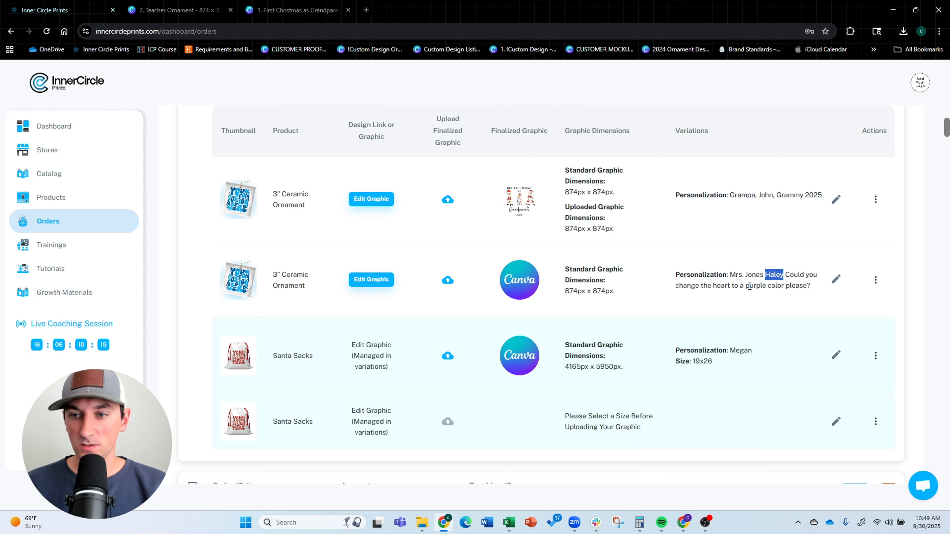
left_click(176, 11)
left_click(508, 389)
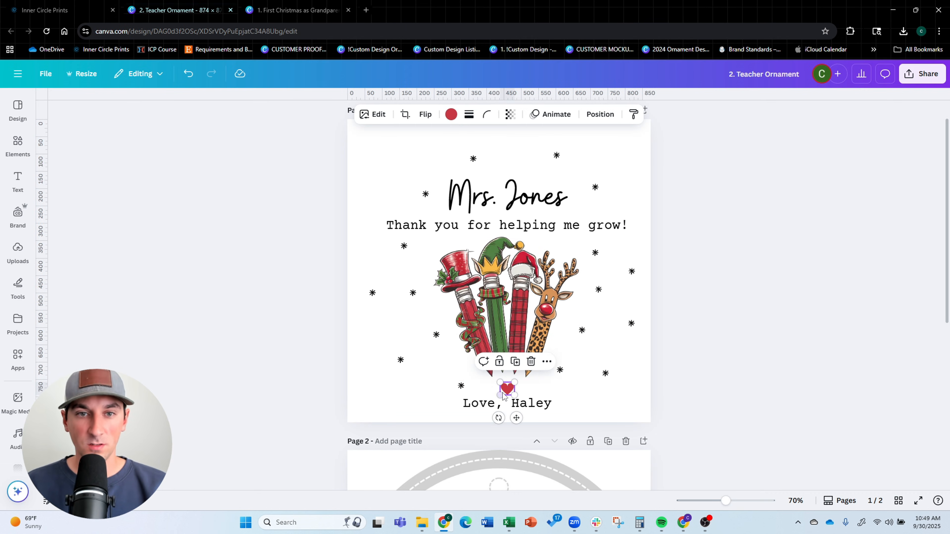
left_click(451, 115)
left_click(105, 131)
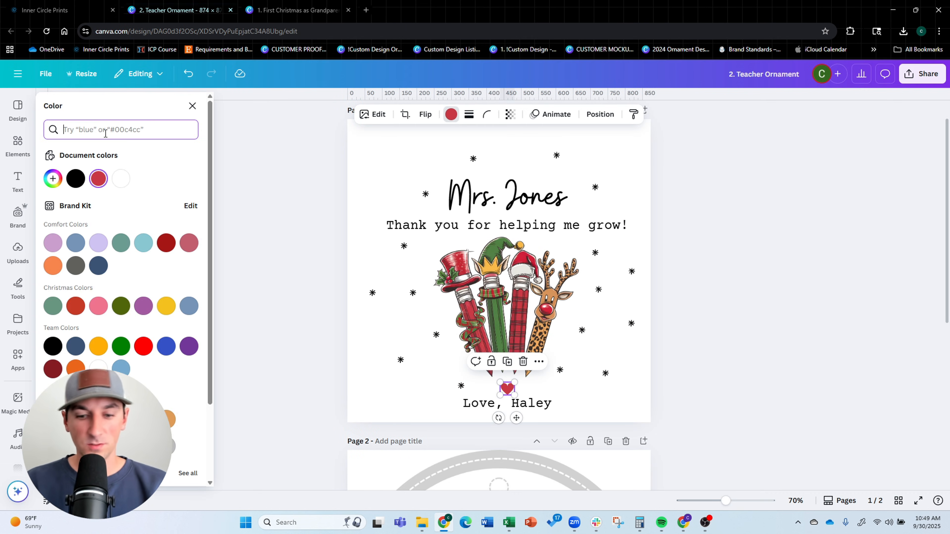
type("purple")
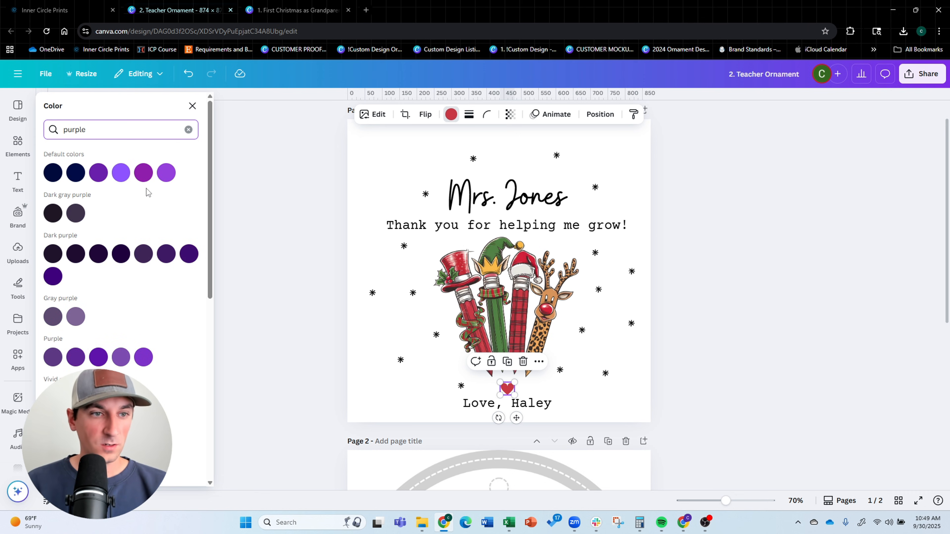
left_click(166, 172)
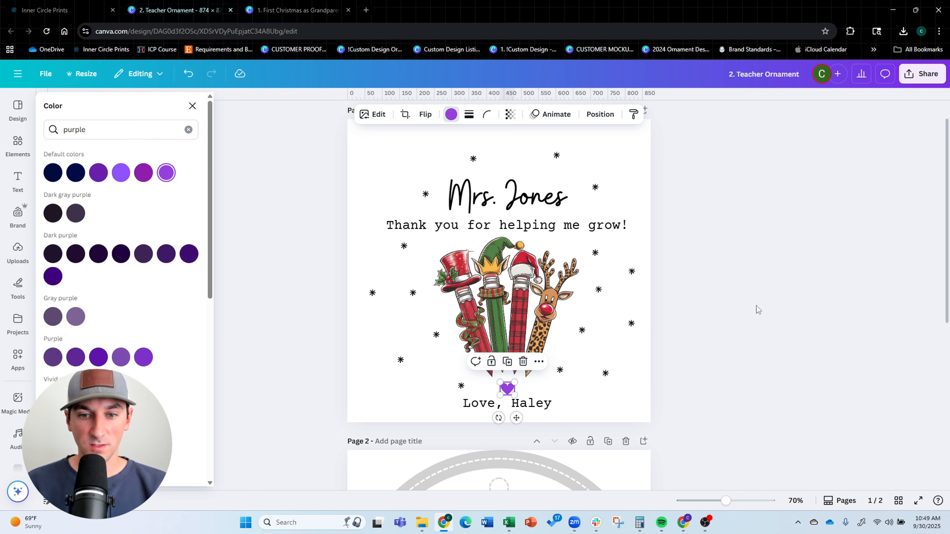
left_click(756, 342)
Copy page 2's circle template and paste it over page 1
scroll(658, 332, "up", 1)
scroll(599, 355, "down", 5)
left_click(532, 369)
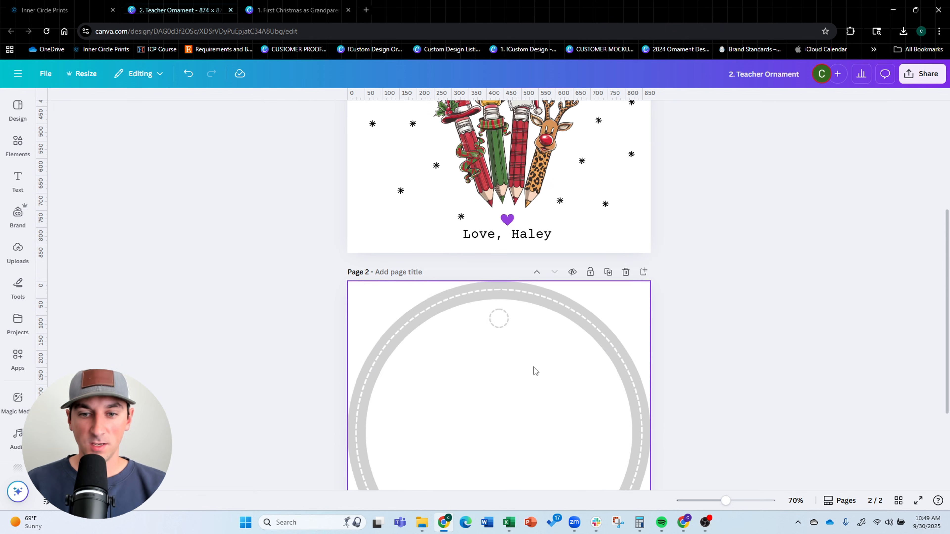
key("ctrl+c")
scroll(787, 285, "up", 5)
key("ctrl+v")
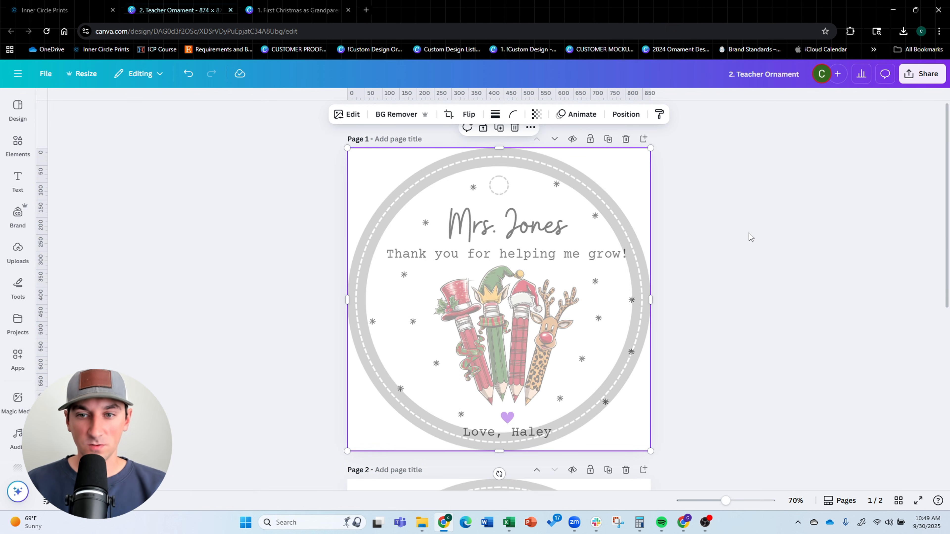
Shrink and center the design inside the circle guide, then delete the guide
left_click(740, 228)
left_click_drag(720, 176, 319, 451)
left_click_drag(635, 442, 621, 432)
left_click_drag(538, 374, 536, 373)
left_click(771, 365)
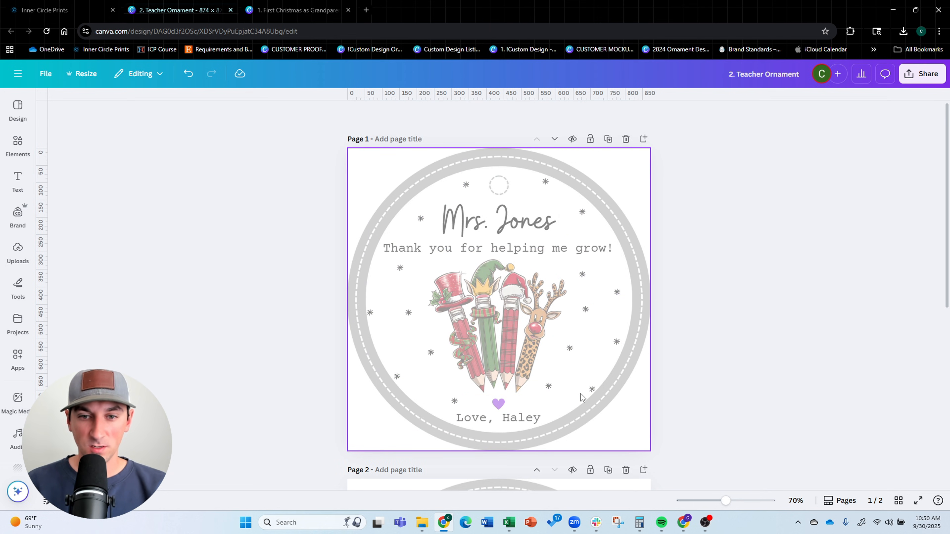
mouse_move(748, 226)
left_mouse_down()
mouse_move(559, 266)
mouse_move(513, 323)
left_mouse_up()
mouse_move(707, 180)
left_mouse_down()
mouse_move(336, 407)
mouse_move(324, 425)
left_mouse_up()
left_click(341, 404)
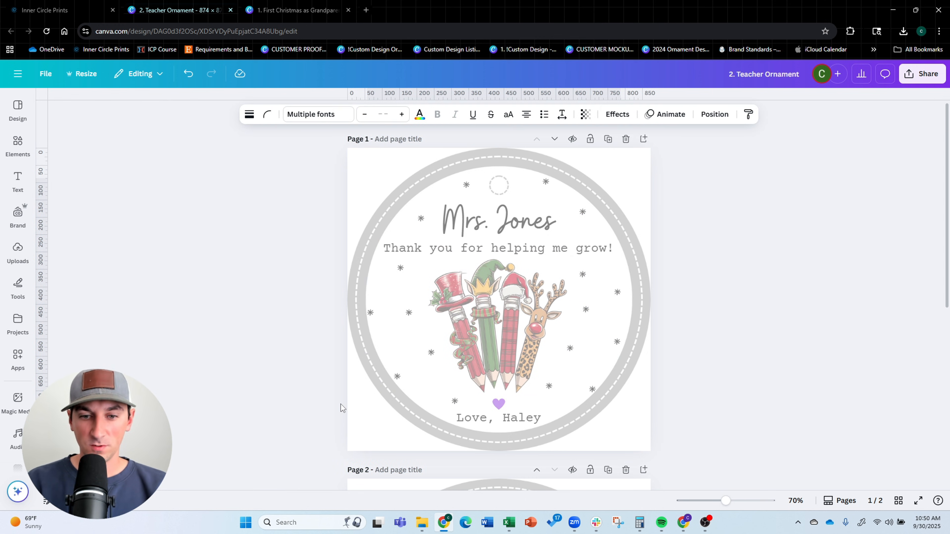
left_click(641, 176)
key("Delete")
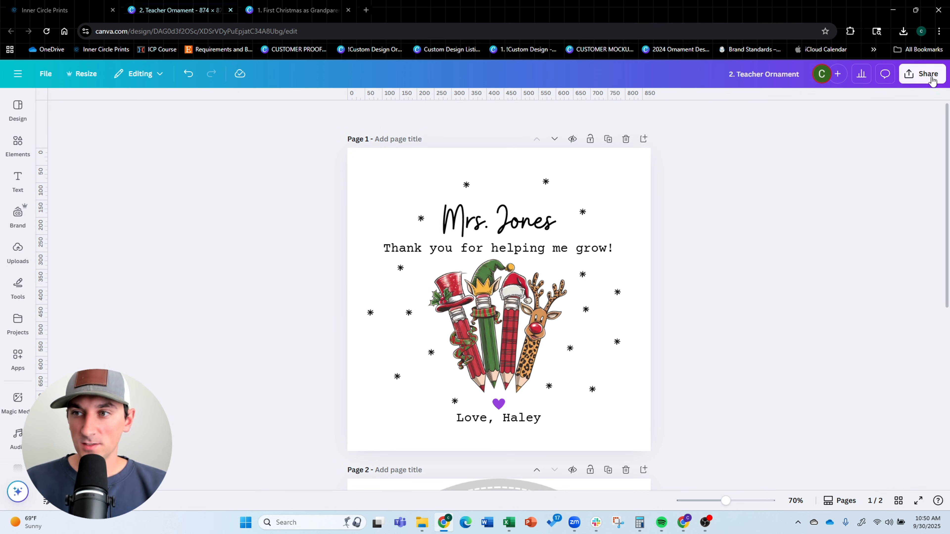
Download only page 1 of the teacher ornament as a PNG
left_click(922, 74)
left_click(770, 276)
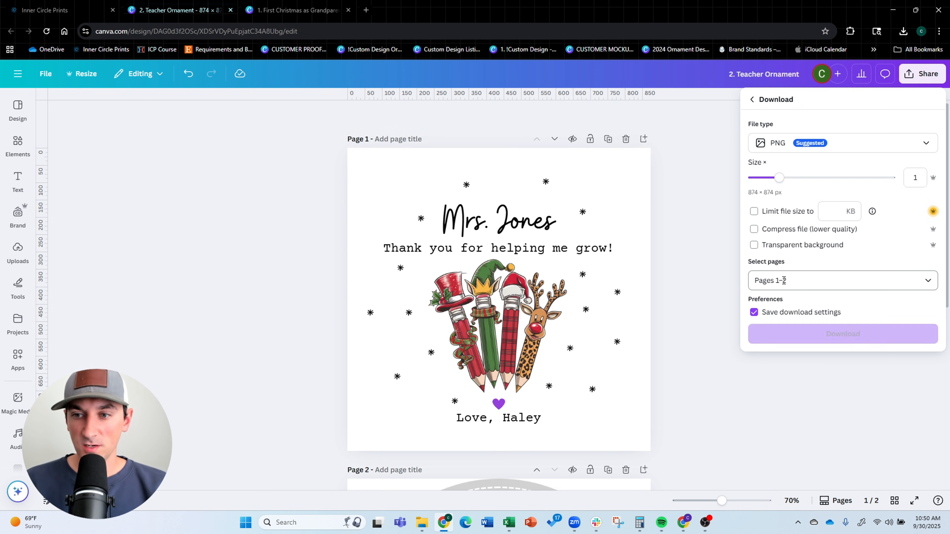
left_click(764, 281)
left_click(760, 329)
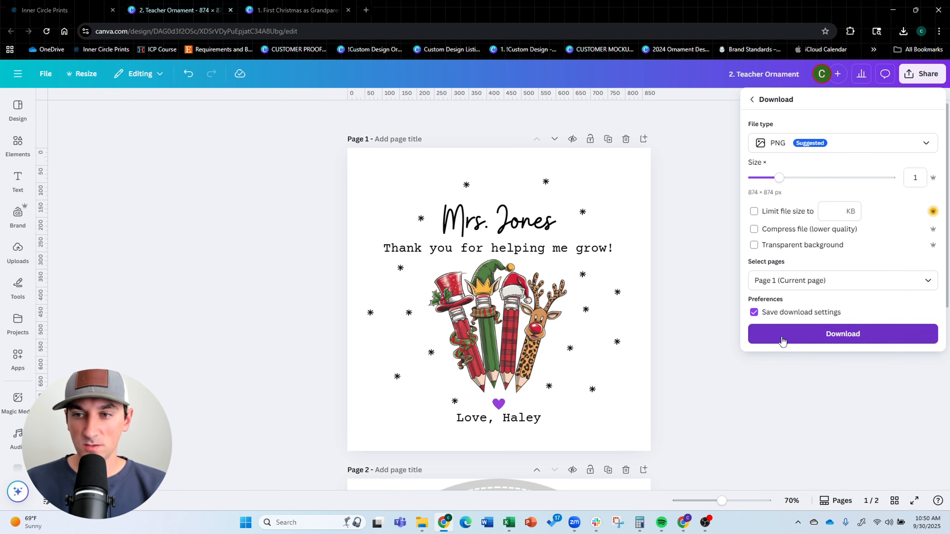
left_click(779, 333)
left_click(47, 9)
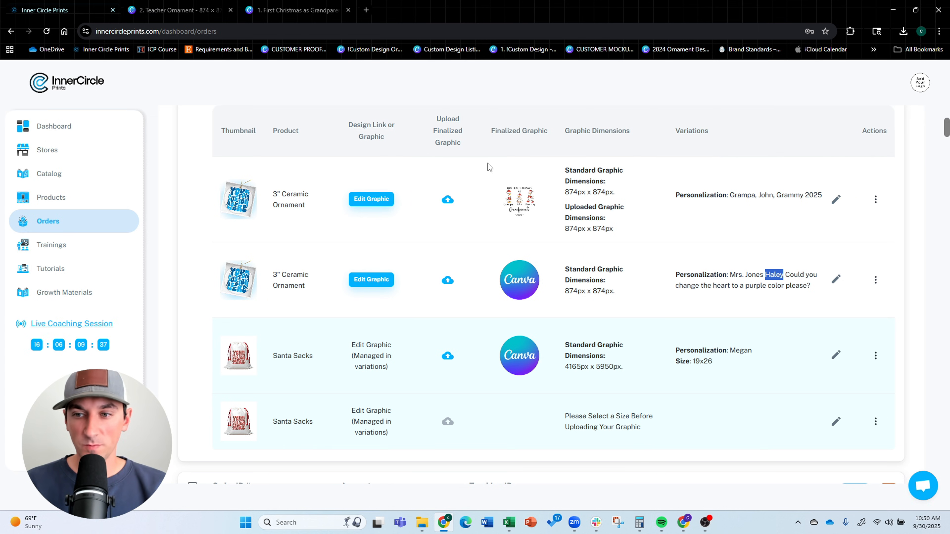
Upload the teacher ornament PNG as the second ornament's graphic, preview it, and check its dimensions
left_click(451, 279)
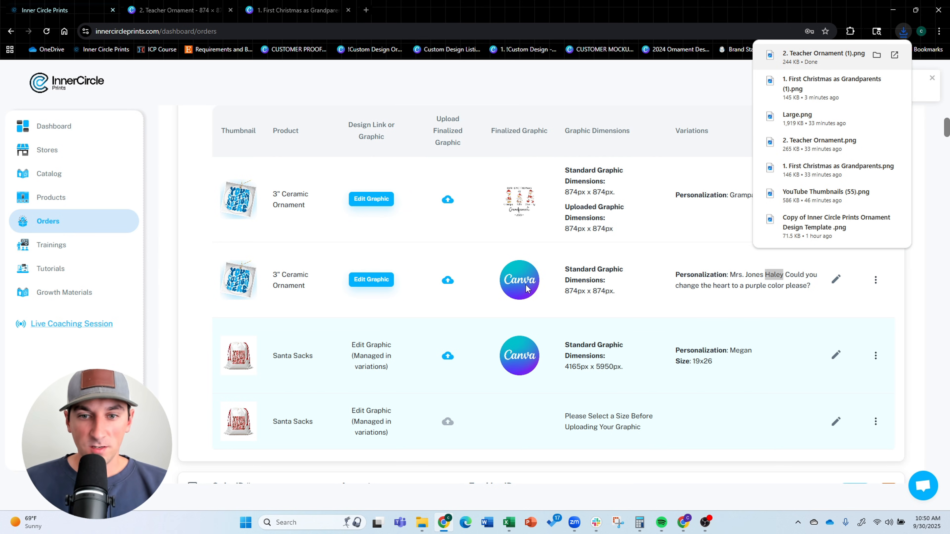
left_click(702, 106)
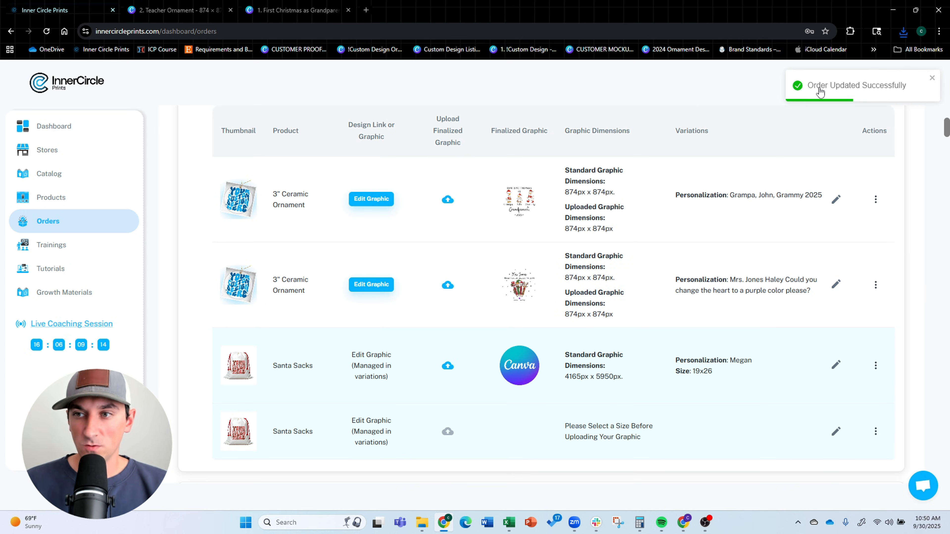
left_click(522, 296)
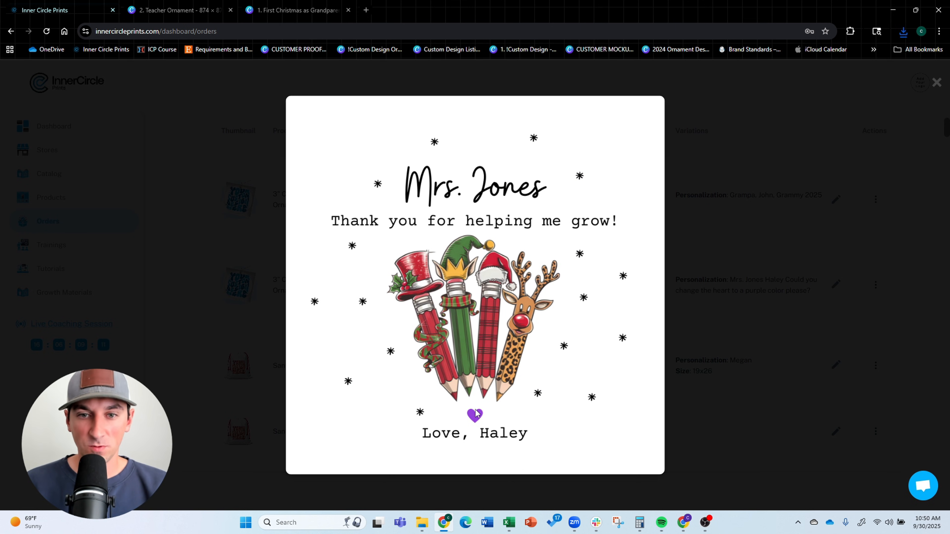
left_click(799, 291)
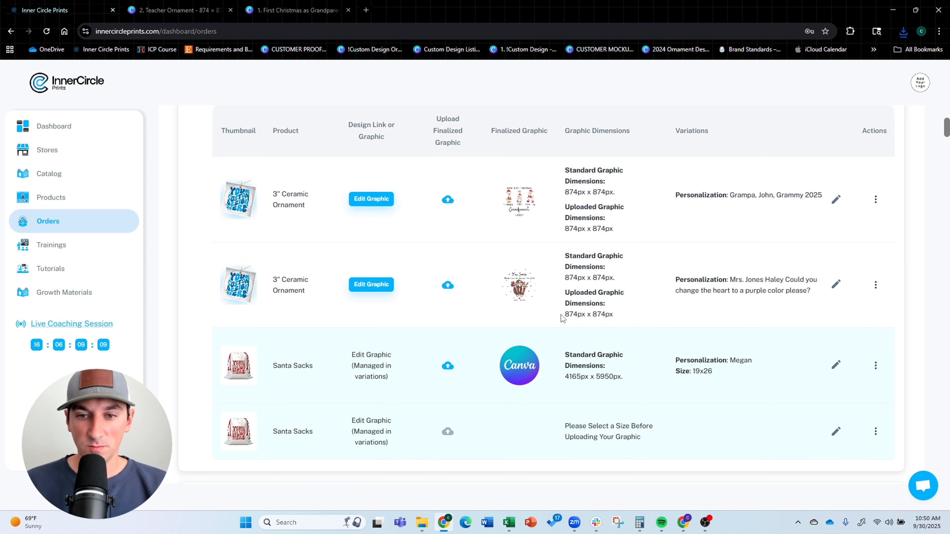
left_click_drag(562, 316, 629, 321)
left_click(629, 321)
scroll(598, 269, "down", 3)
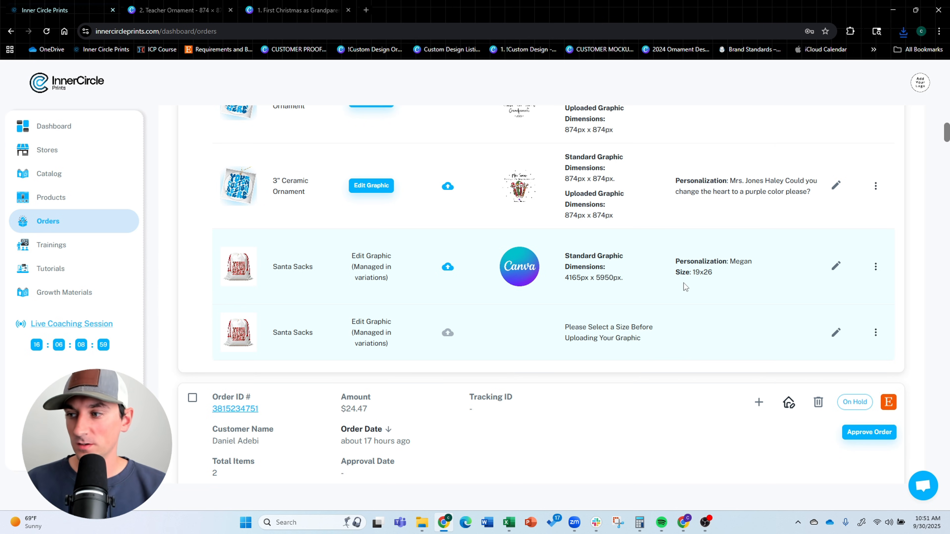
scroll(684, 284, "up", 5)
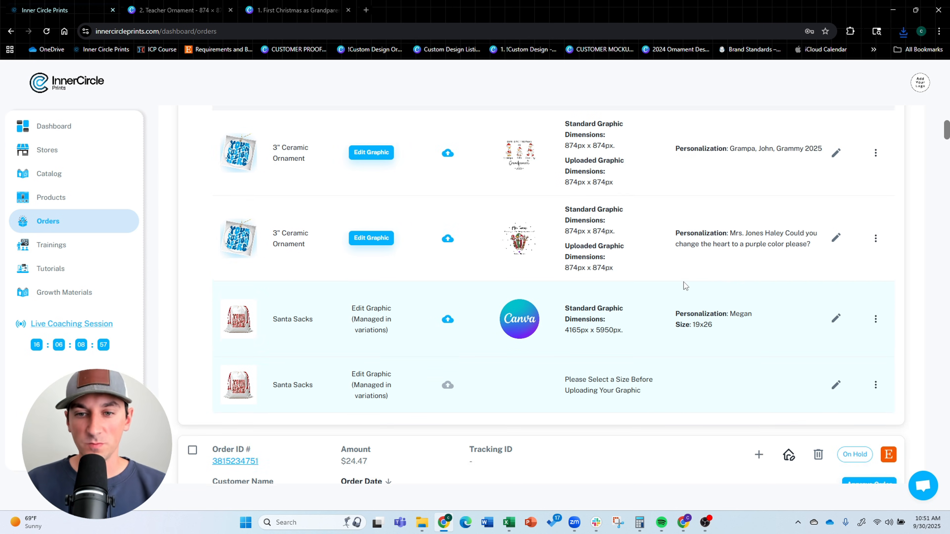
scroll(683, 283, "down", 5)
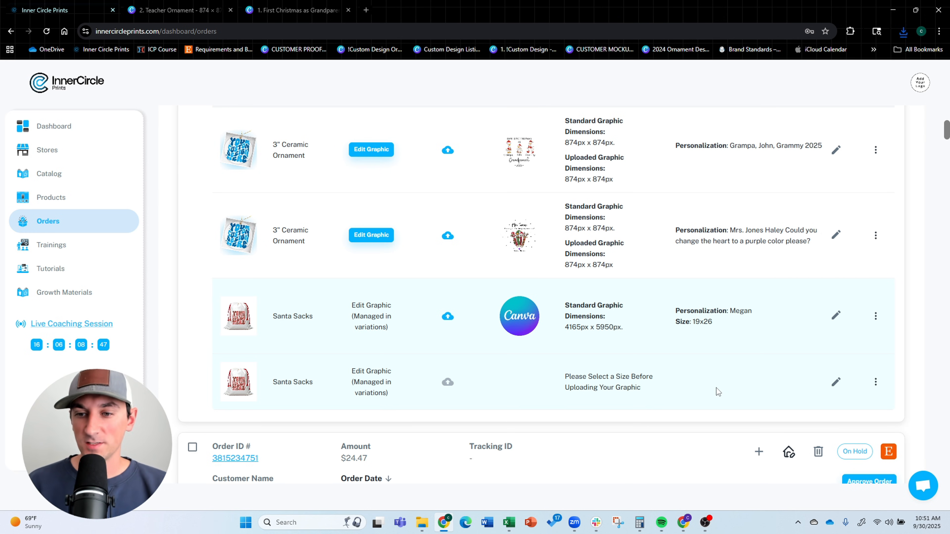
scroll(716, 388, "up", 1)
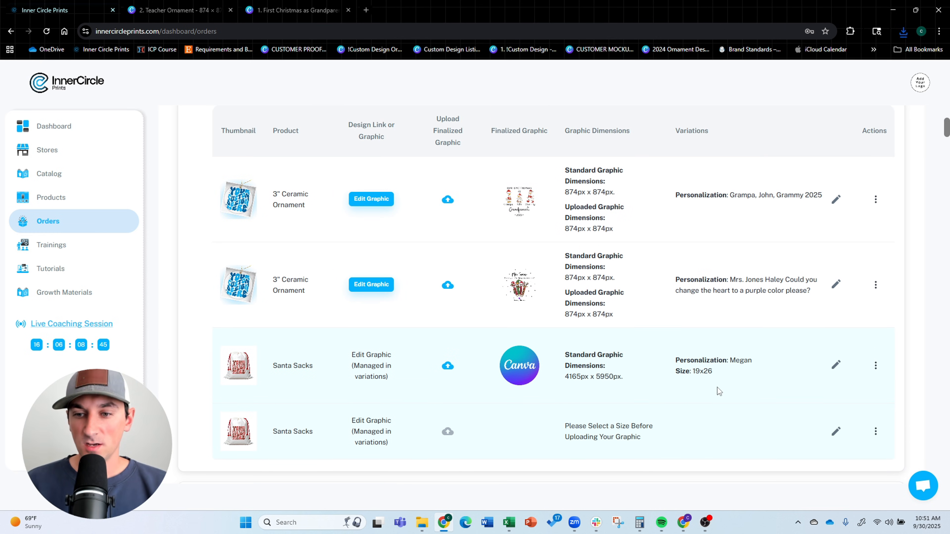
left_click_drag(677, 361, 777, 369)
left_click(747, 373)
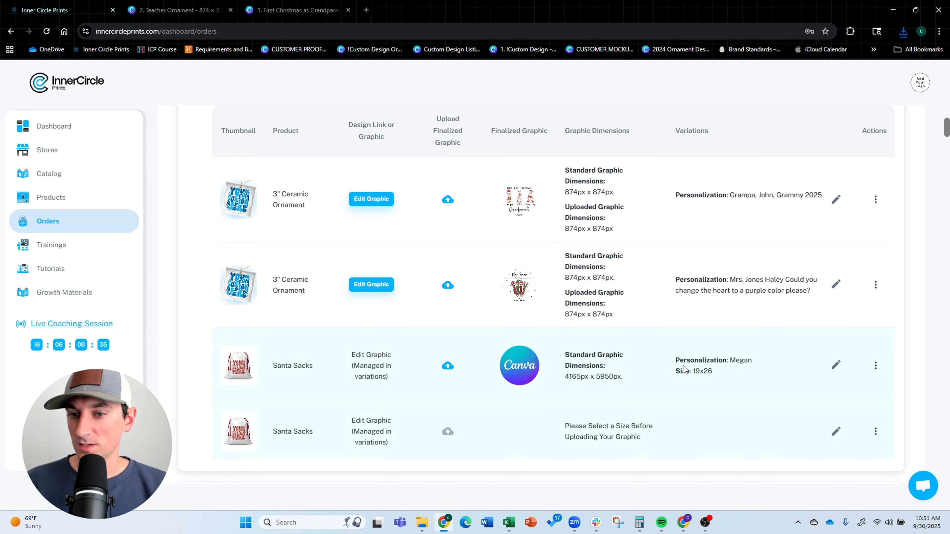
scroll(683, 369, "down", 1)
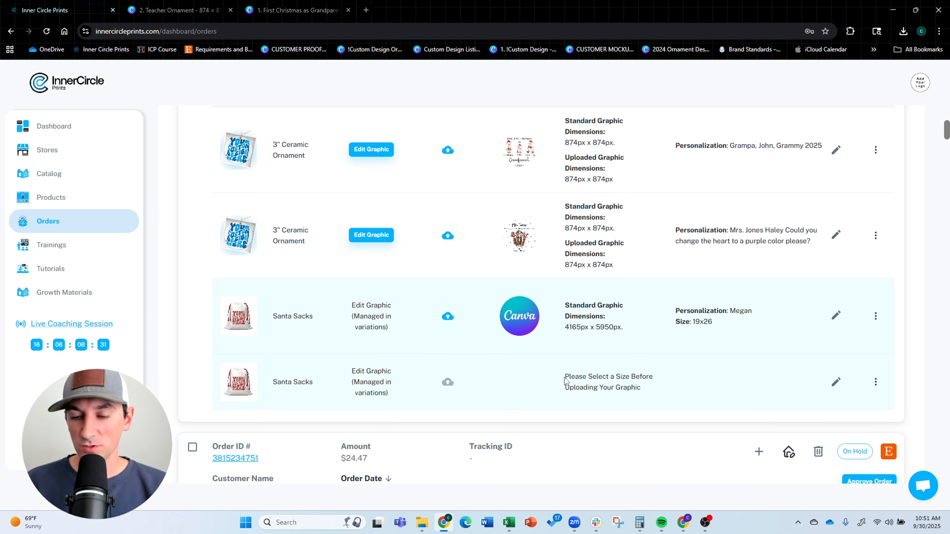
mouse_move(568, 378)
left_mouse_down()
mouse_move(631, 379)
mouse_move(649, 391)
mouse_move(557, 379)
left_mouse_up()
left_click(647, 390)
left_click(581, 381)
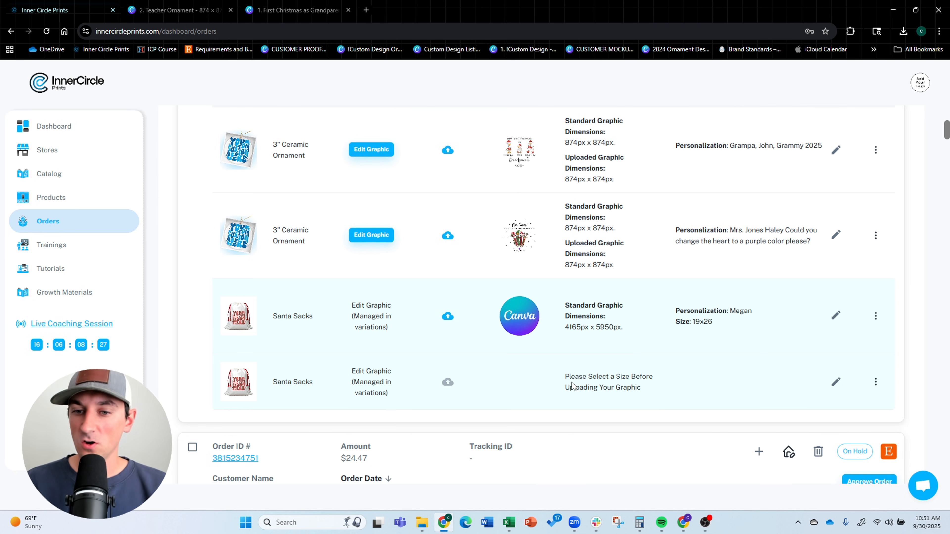
Change the first Santa Sacks to Small Size, now 5x7 at 1050 × 1500 px
left_click(835, 382)
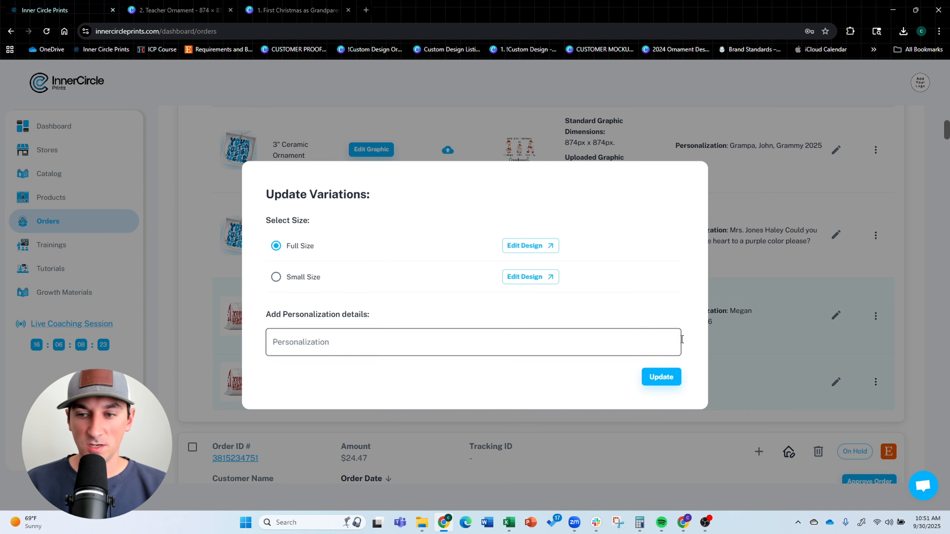
left_click(753, 363)
left_click(835, 315)
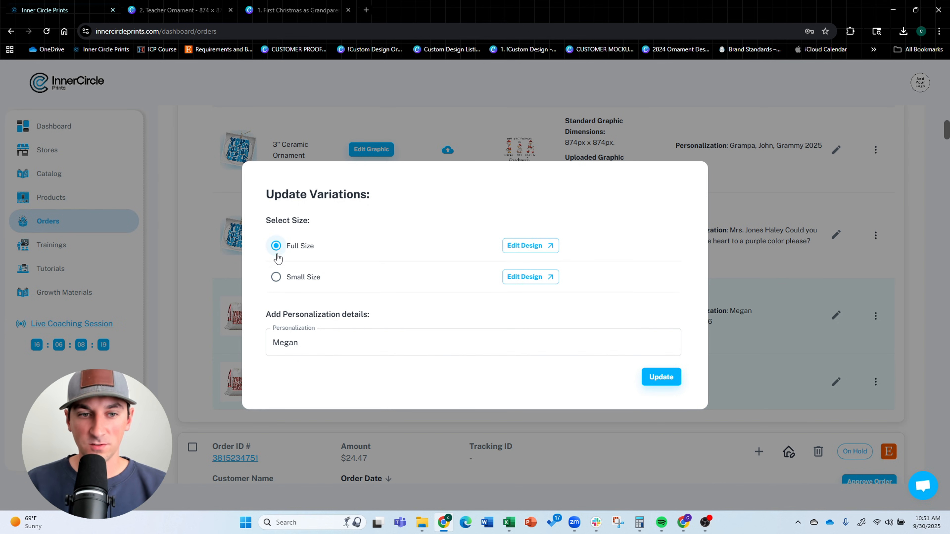
left_click(276, 278)
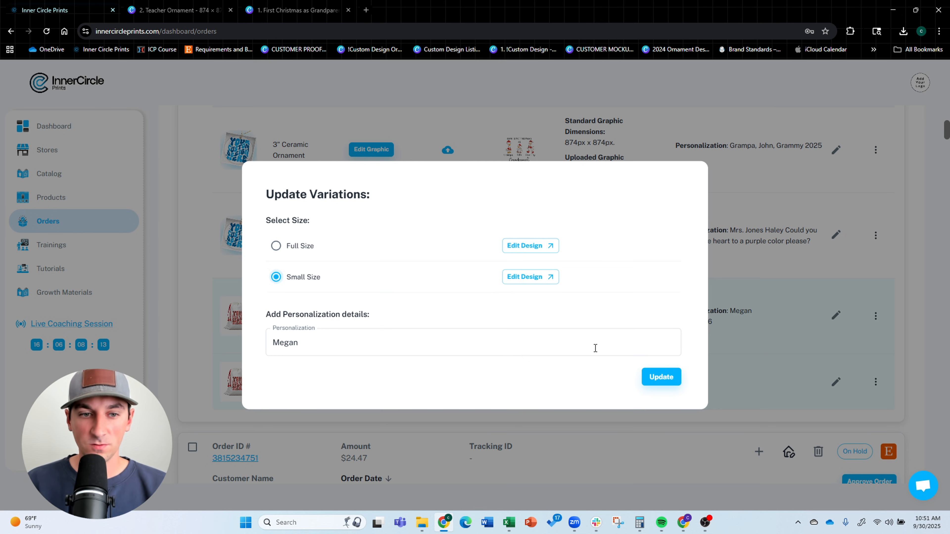
left_click(655, 379)
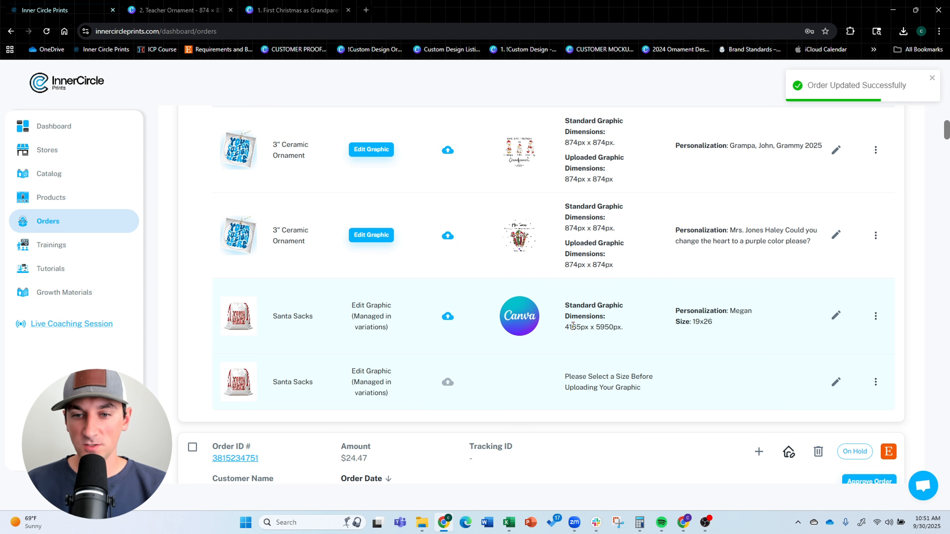
mouse_move(693, 321)
left_mouse_down()
mouse_move(713, 324)
mouse_move(696, 320)
left_mouse_up()
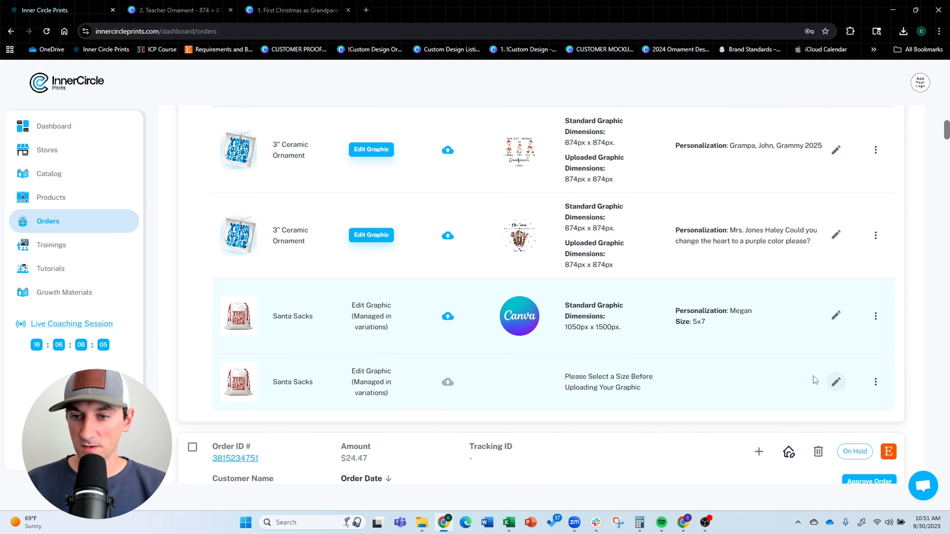
Enter the second recipient's name as the last Santa Sacks' personalization and update the order
left_click_drag(731, 312, 757, 315)
left_click(835, 381)
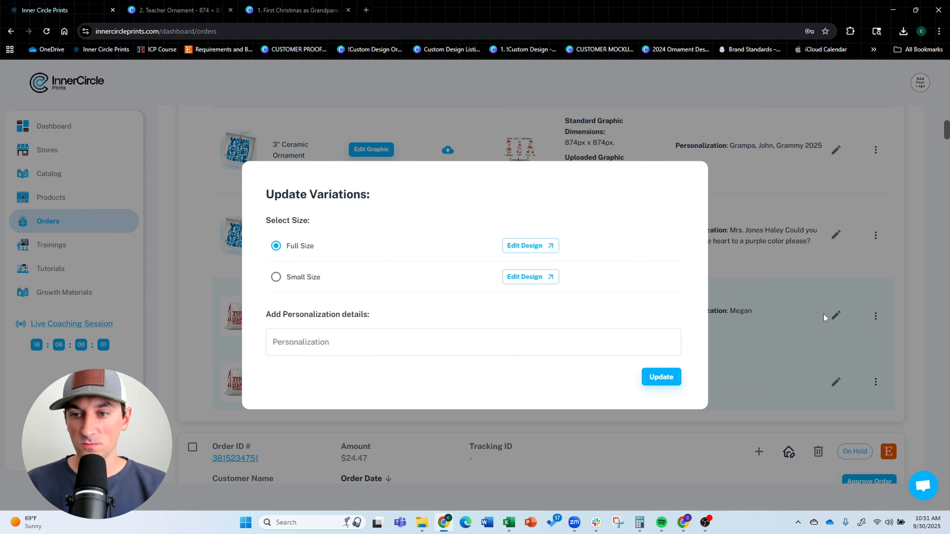
left_click(351, 347)
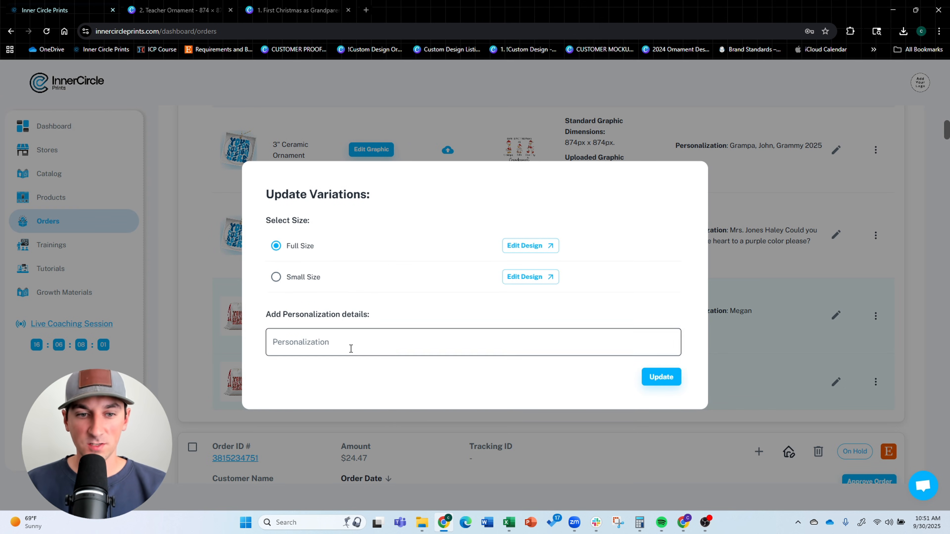
type("La")
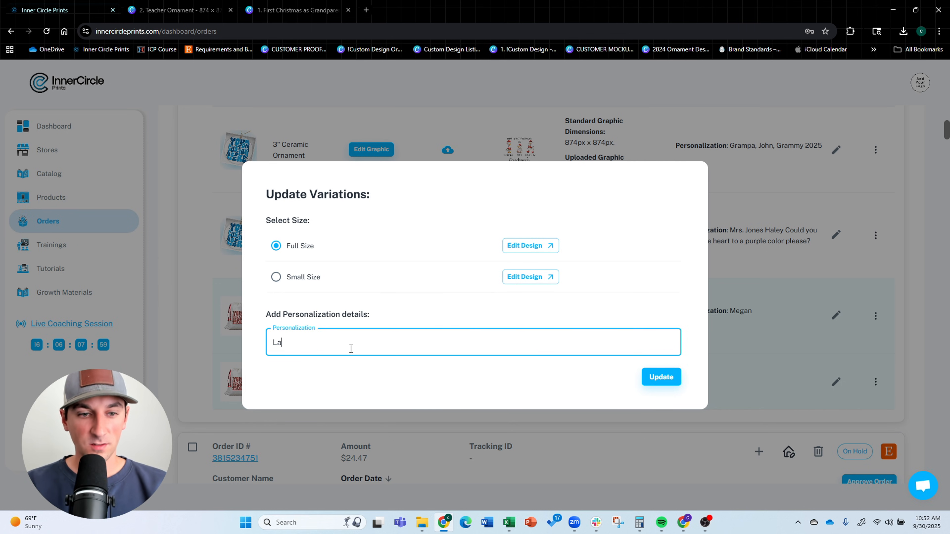
type("uren")
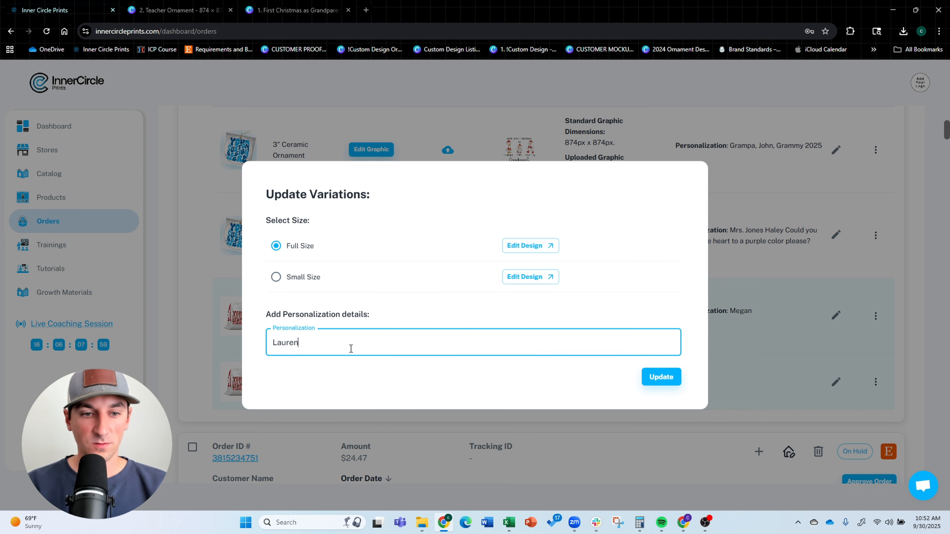
left_click(663, 379)
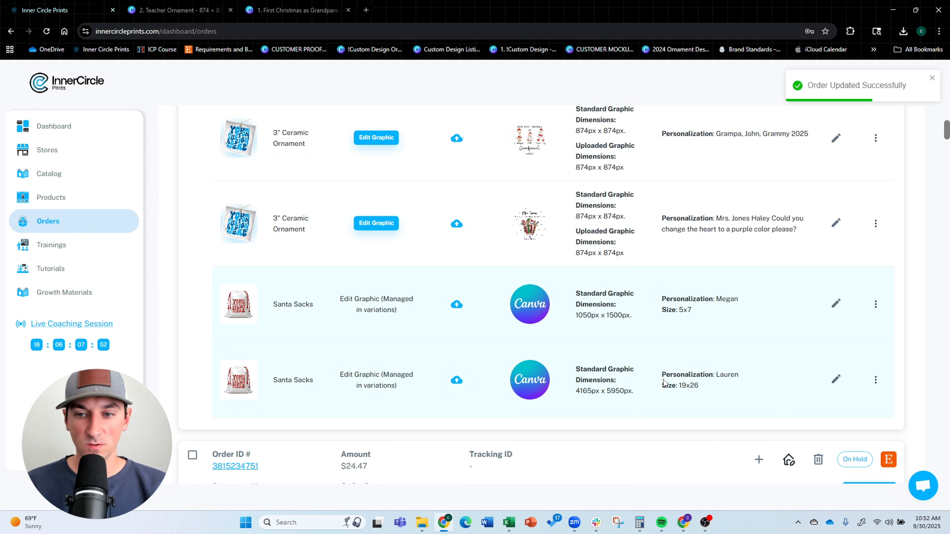
Open the first Santa Sacks' small-size design in Canva
left_click_drag(724, 298, 715, 299)
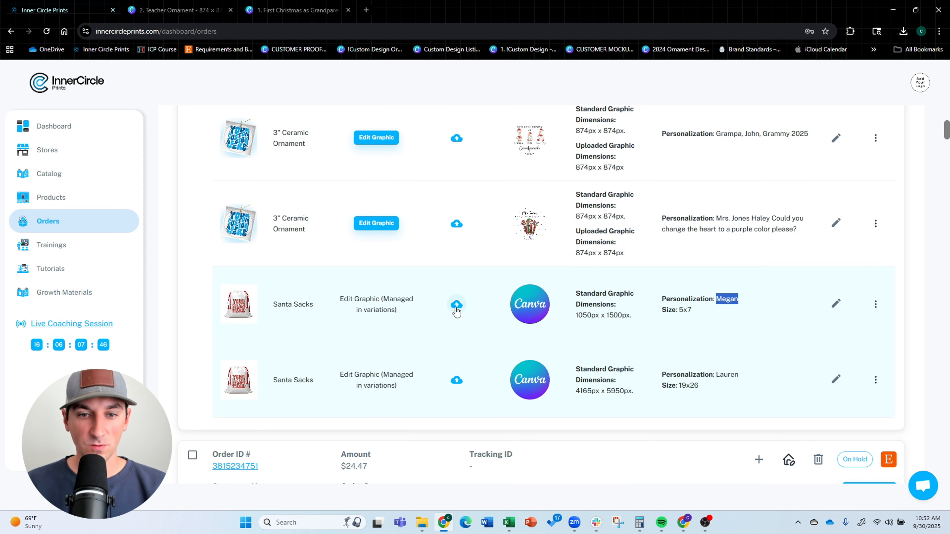
left_click(378, 303)
left_click(835, 303)
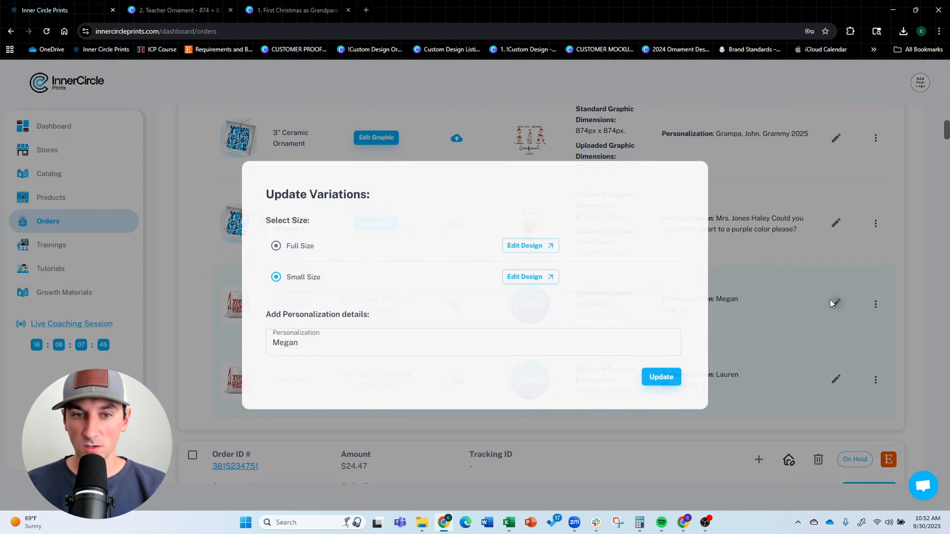
left_click(512, 280)
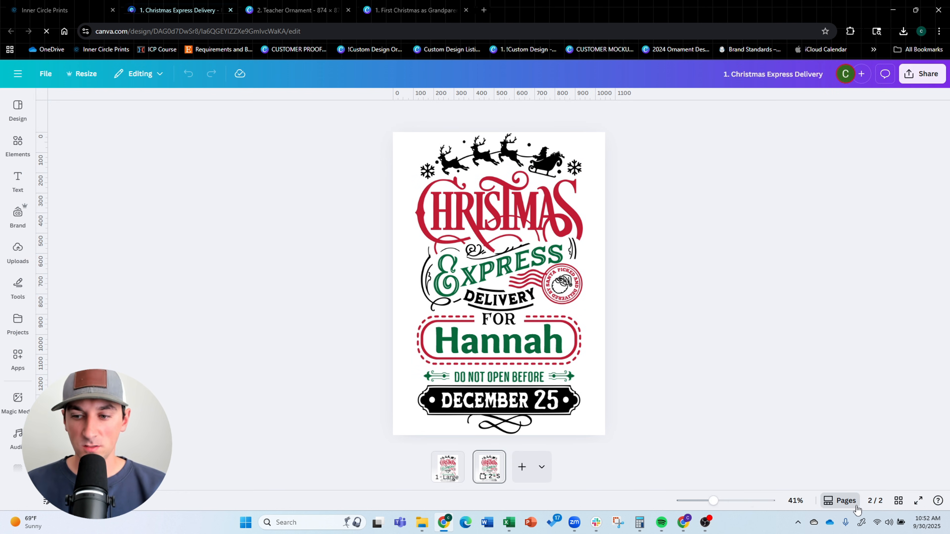
Replace the placeholder name on page 2 with the recipient's name and shrink it to size 122
left_click(839, 501)
left_click(492, 405)
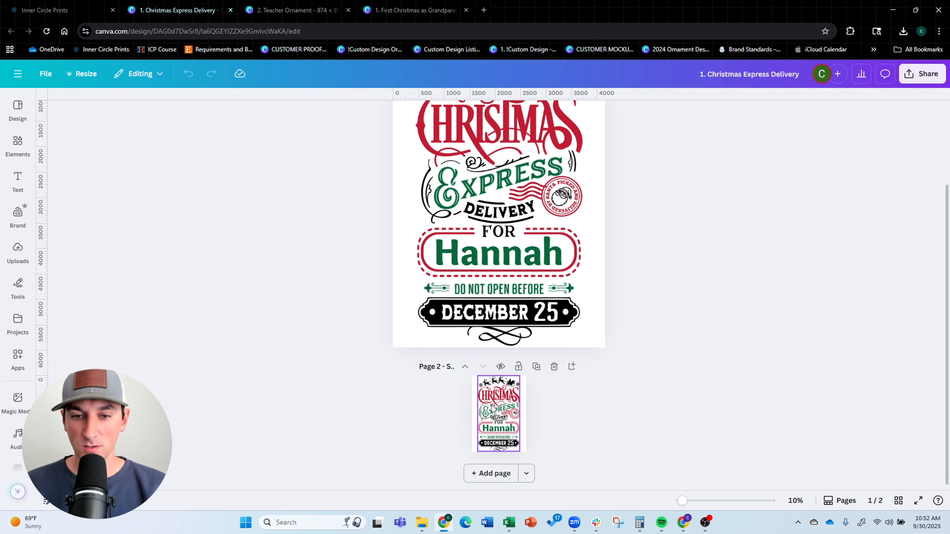
scroll(493, 406, "up", 5)
double_click(500, 344)
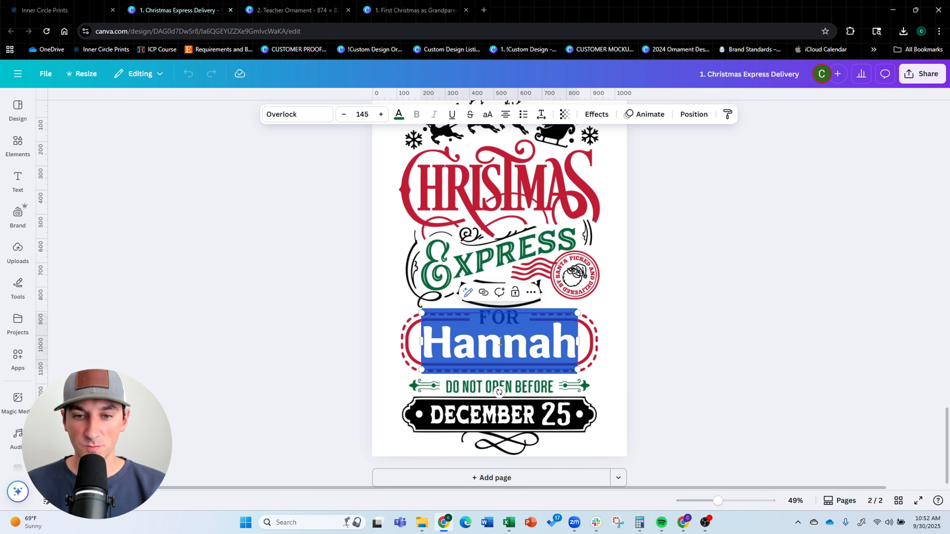
type("Megan")
left_click(823, 341)
scroll(545, 344, "up", 3)
left_click(545, 344)
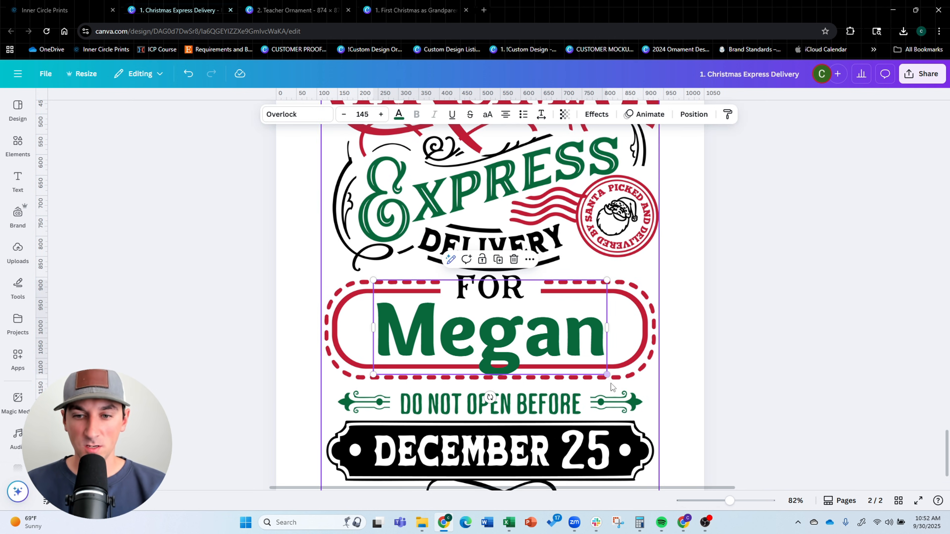
left_click_drag(607, 374, 548, 339)
left_click(893, 353)
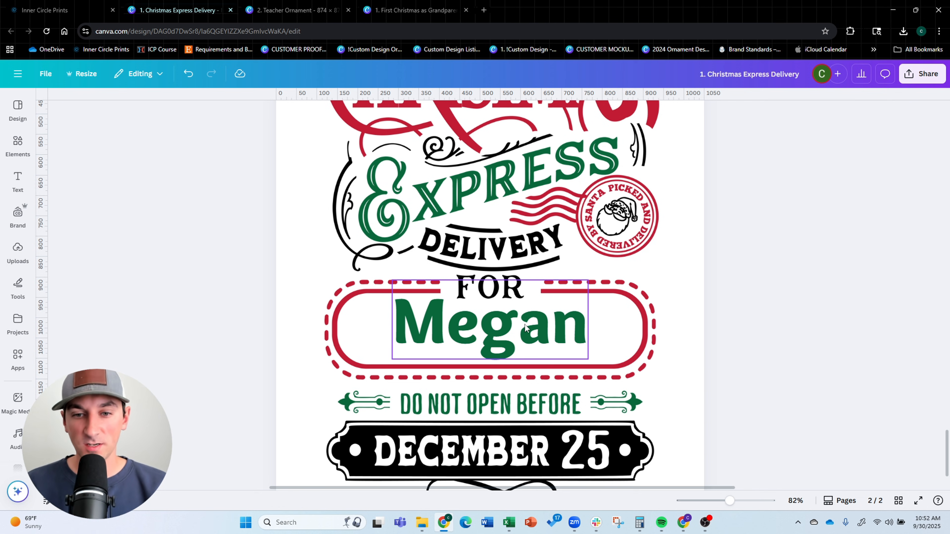
Check the resized name text box on page 2
scroll(536, 338, "up", 4)
left_click(533, 340)
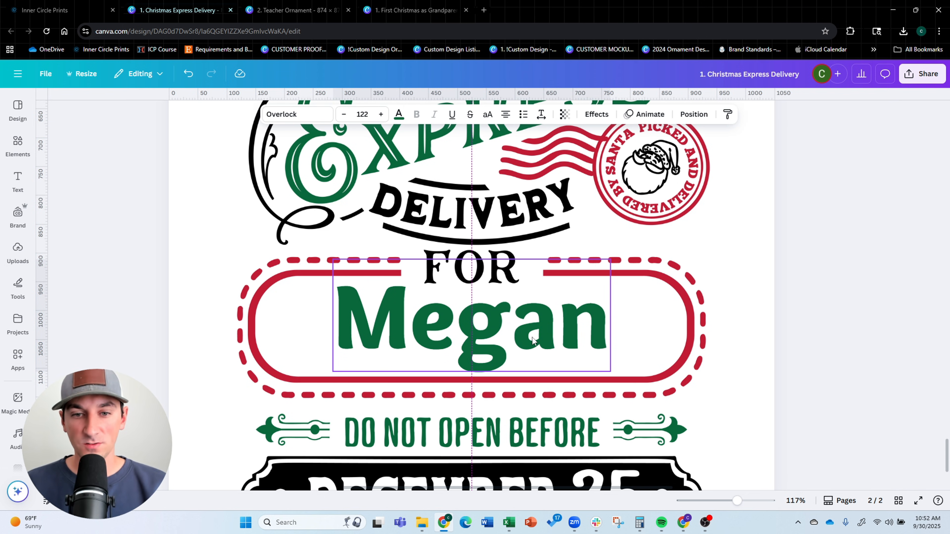
left_click(845, 338)
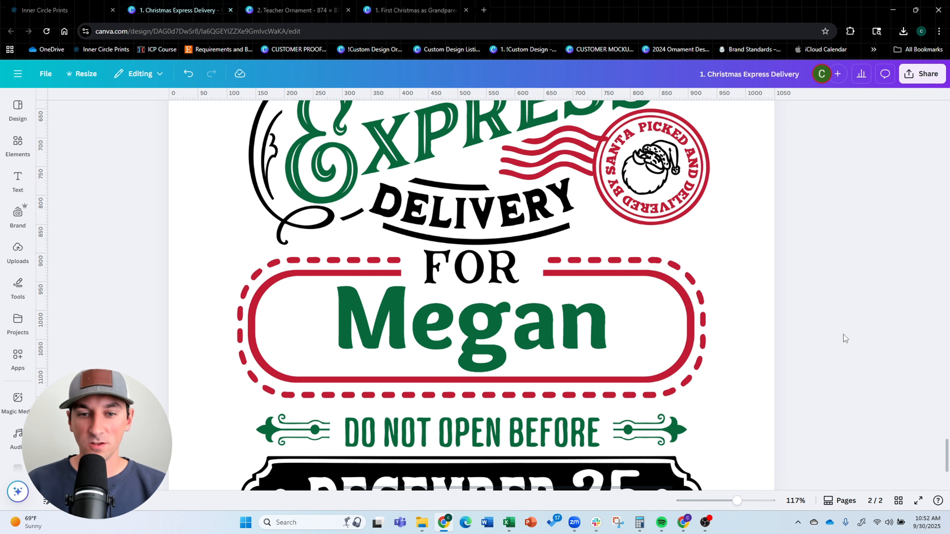
scroll(538, 329, "up", 4)
left_click(516, 340)
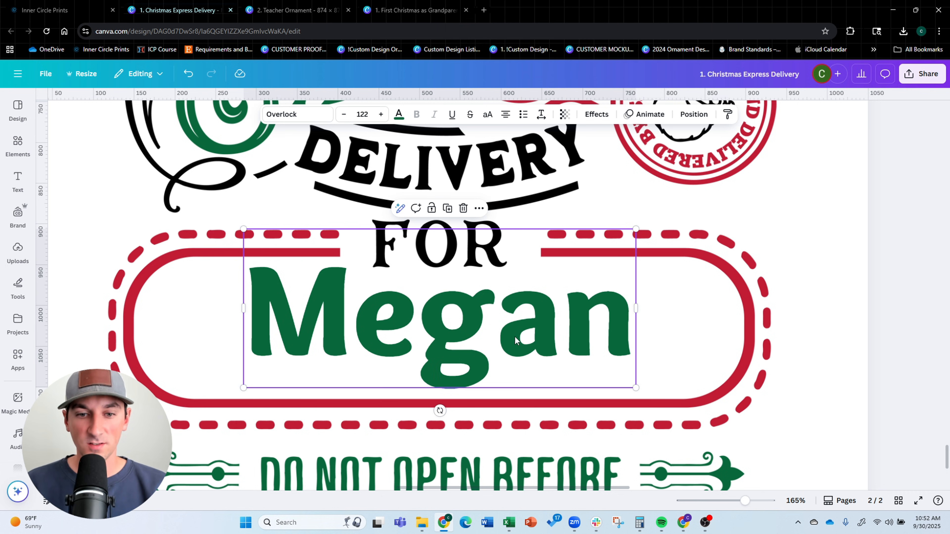
scroll(515, 338, "down", 3)
left_click(795, 284)
scroll(795, 284, "up", 1)
Download page 2 as Small.png and save the order's variations update
left_click(926, 71)
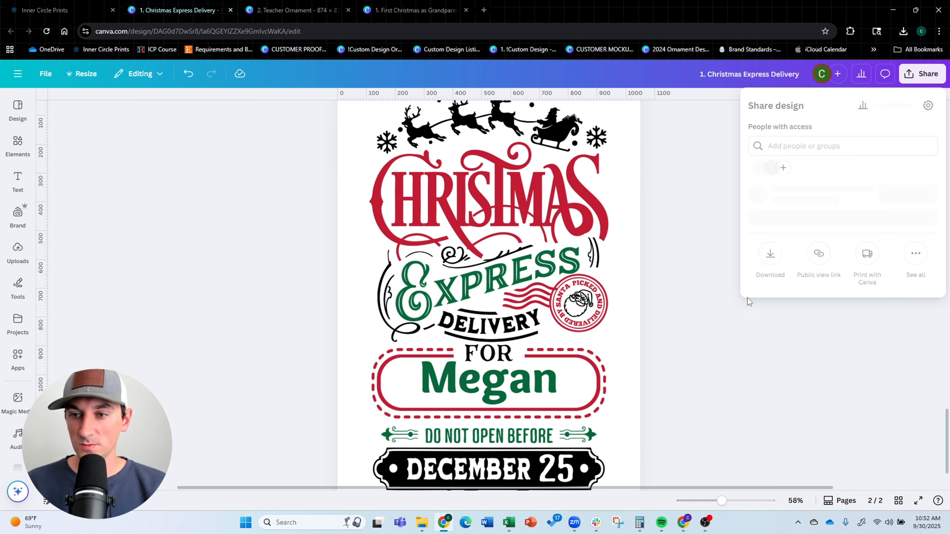
left_click(770, 284)
left_click(777, 264)
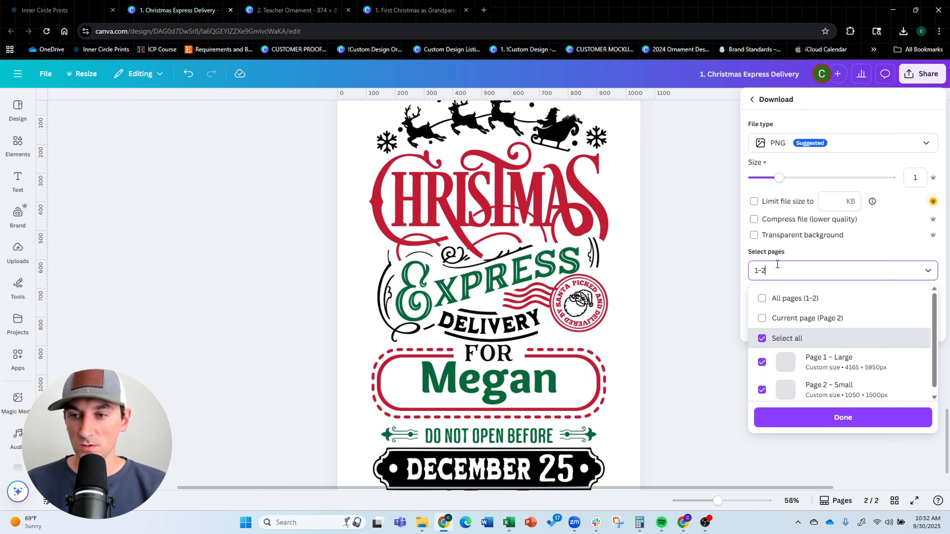
left_click(770, 317)
left_click(843, 418)
left_click(844, 322)
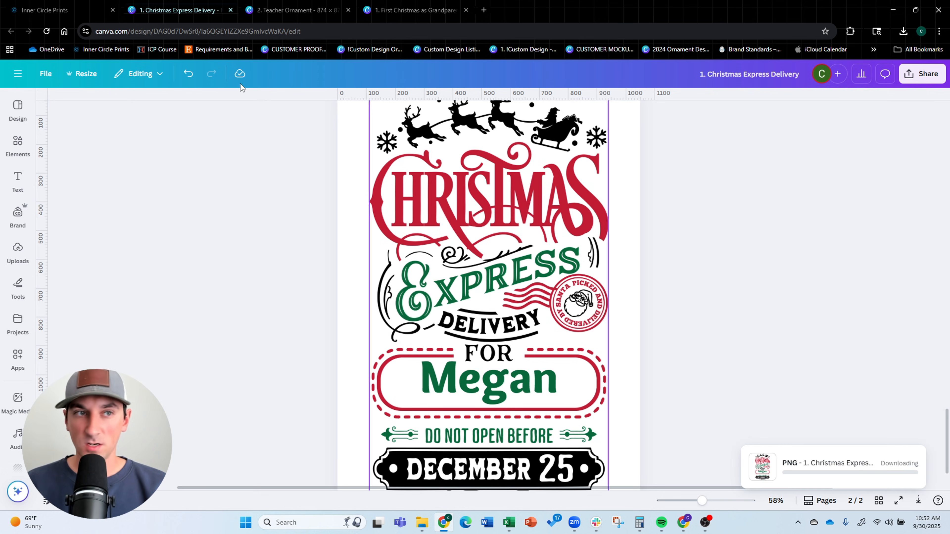
left_click(45, 10)
left_click(671, 377)
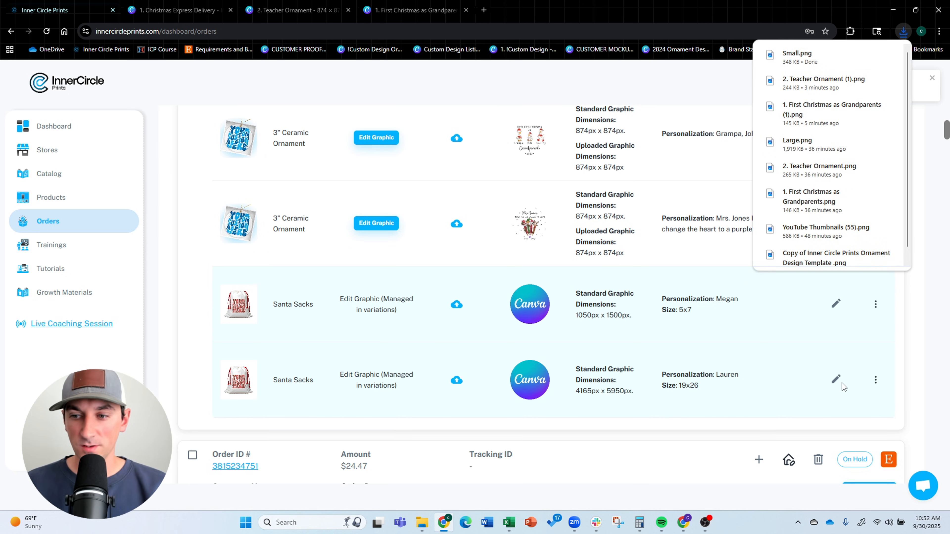
Open Lauren's Full Size Santa Sacks design in Canva, highlight the name Lauren, and go to the Christmas Express Delivery design
left_click(837, 380)
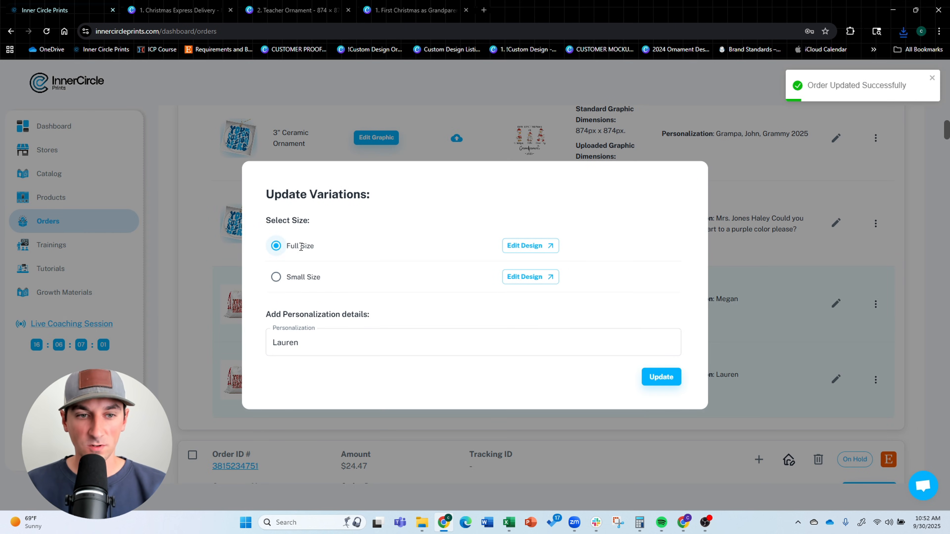
left_click(509, 246)
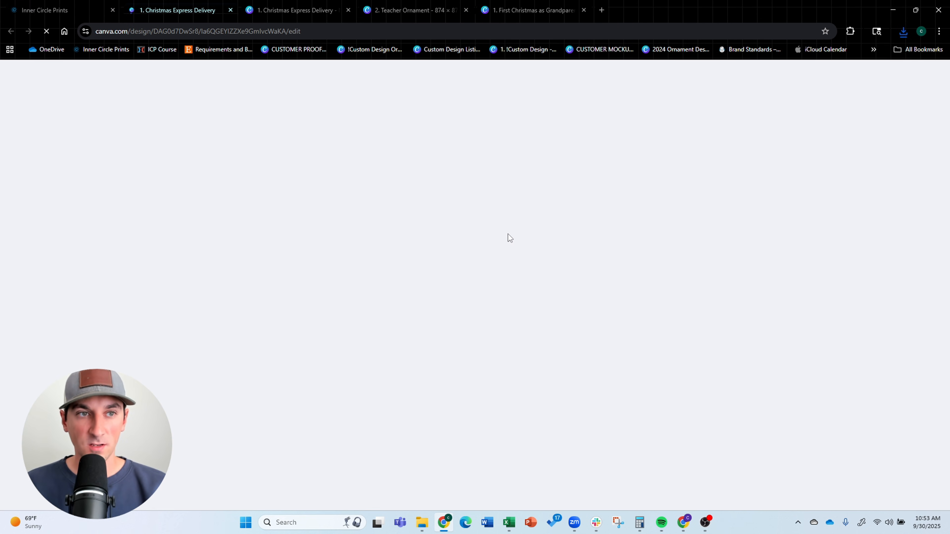
left_click(24, 4)
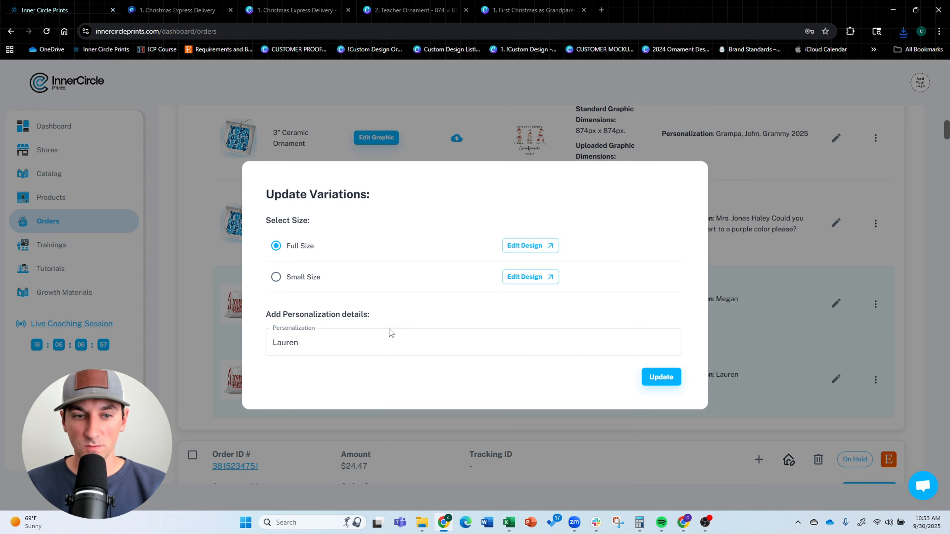
left_click_drag(364, 338, 264, 340)
key("ctrl+c")
left_click(169, 10)
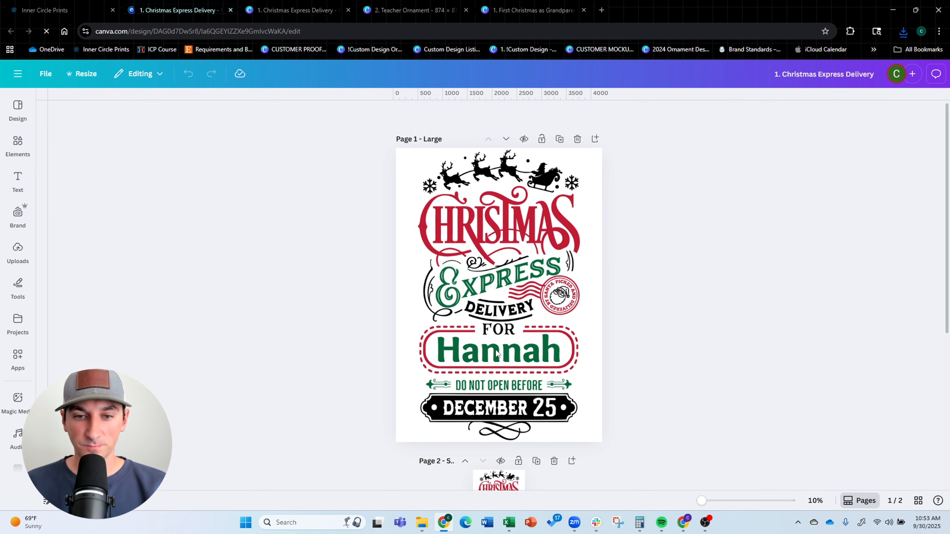
Replace the sack's name Hannah with Lauren and recenter it in the banner
left_click(519, 343)
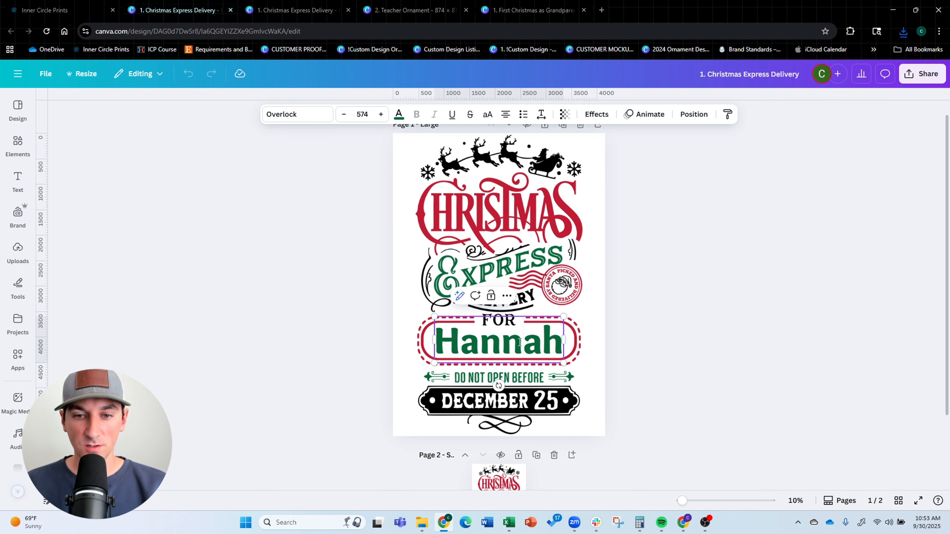
double_click(520, 343)
key("ctrl+v")
scroll(517, 336, "up", 5)
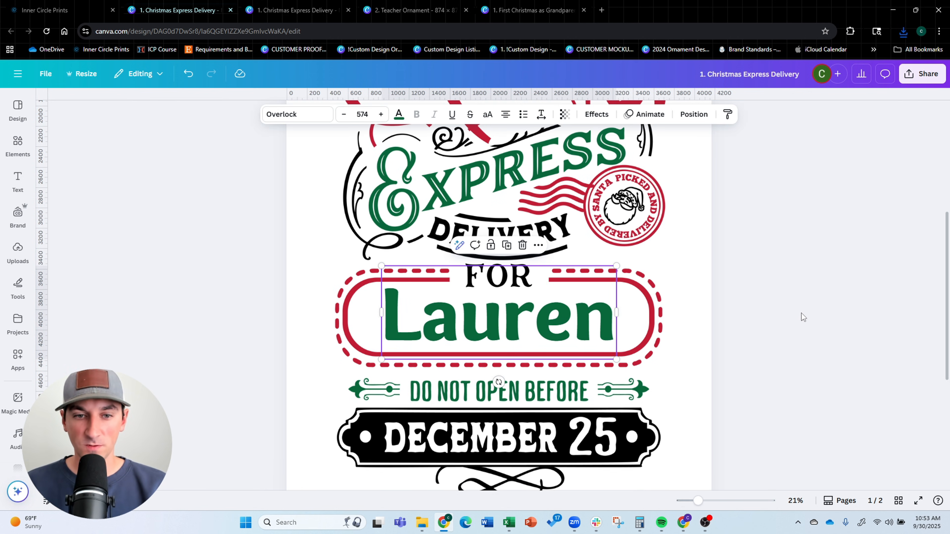
scroll(801, 317, "down", 3)
scroll(510, 322, "up", 5)
left_click_drag(509, 322, 516, 321)
left_click(776, 280)
scroll(774, 280, "down", 3)
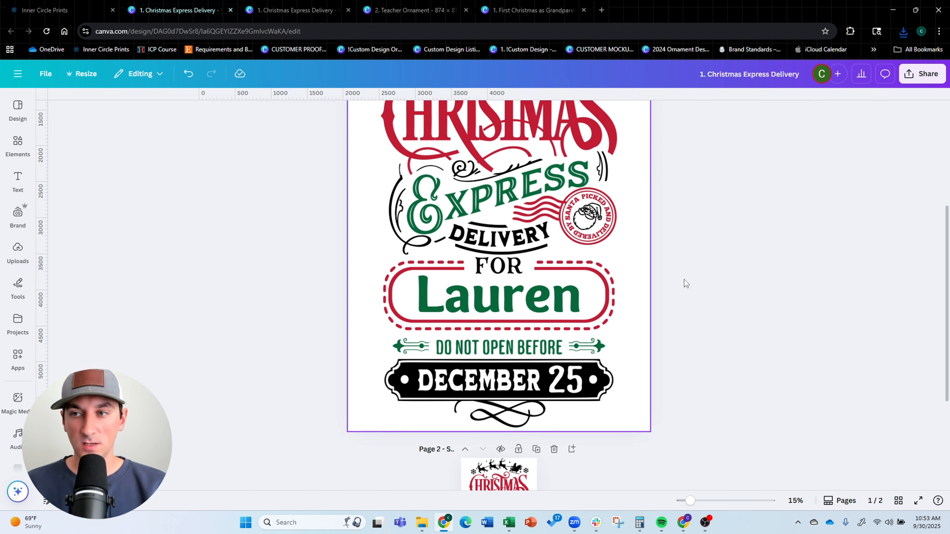
Download only page 1 of the design as a PNG
left_click(921, 77)
left_click(769, 279)
left_click(765, 270)
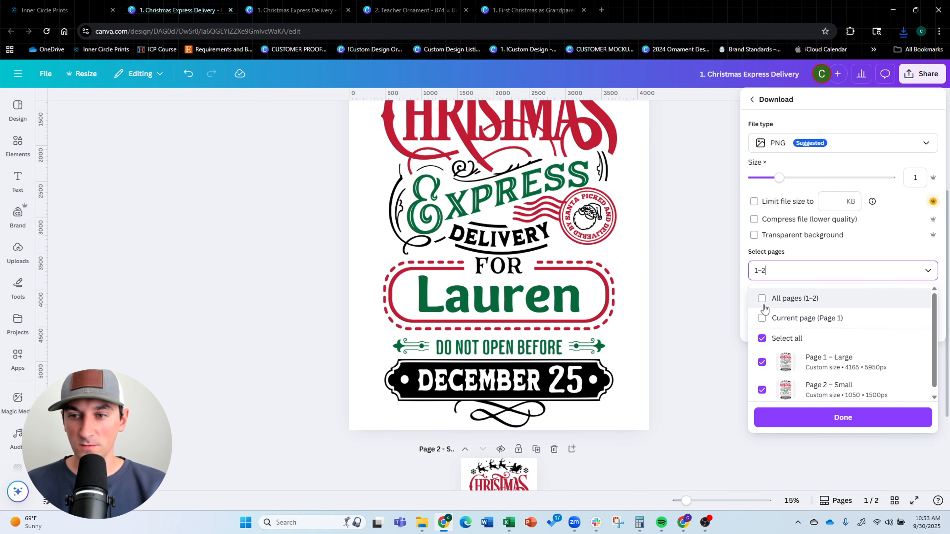
left_click(765, 318)
left_click(791, 418)
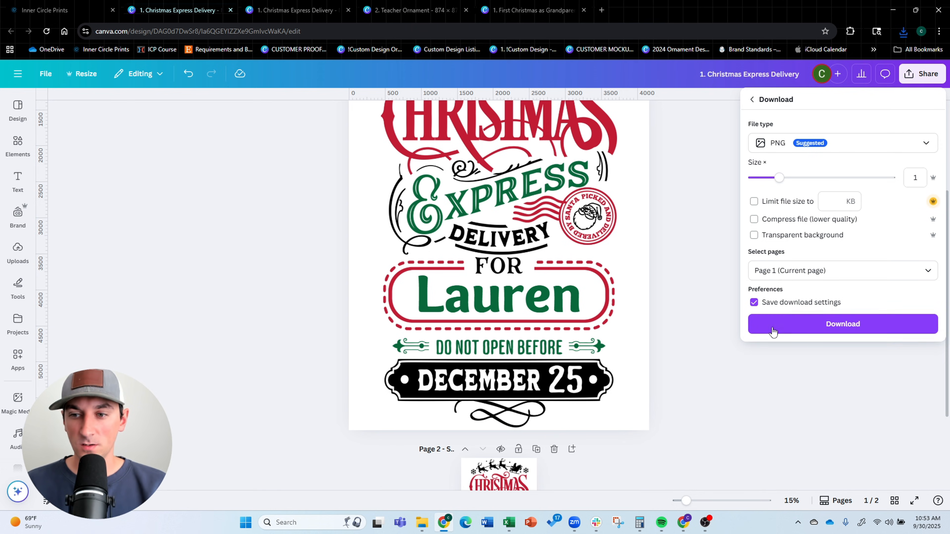
left_click(773, 331)
Confirm Lauren's Full Size variation and upload the finalized PNG graphics for Megan's and Lauren's sacks
left_click(45, 10)
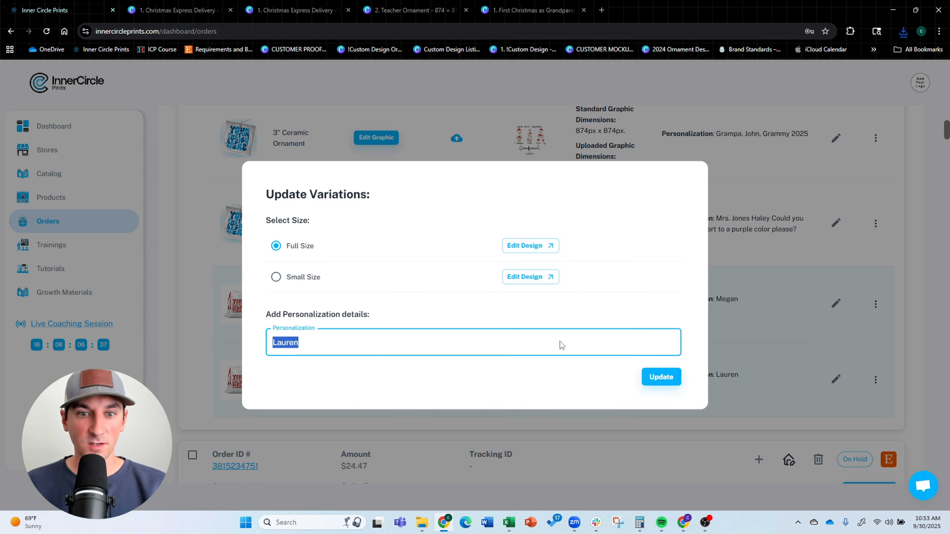
key("Return")
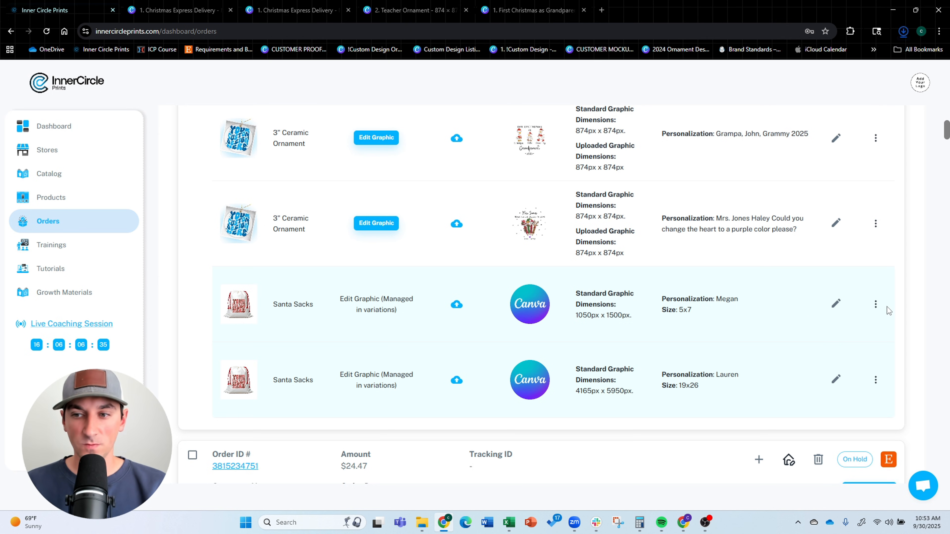
left_click(455, 306)
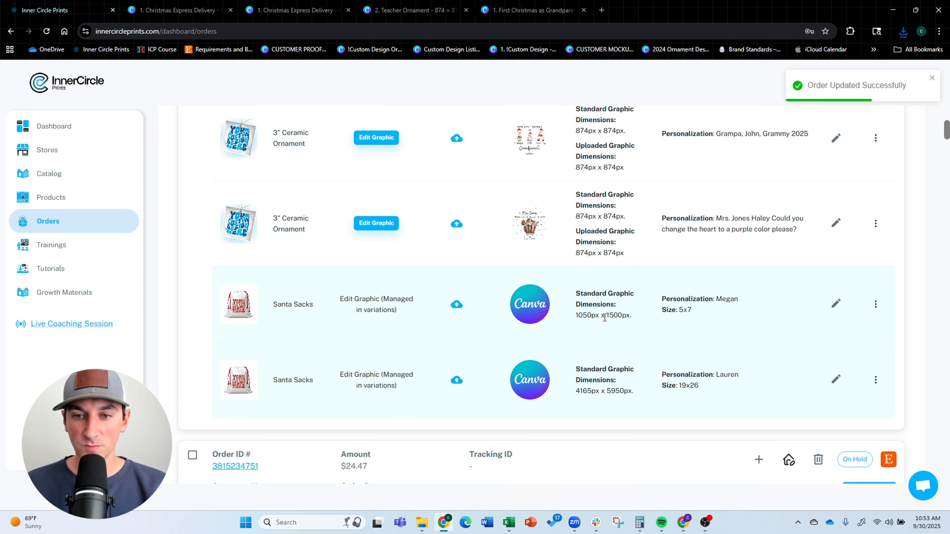
left_click_drag(575, 339, 630, 342)
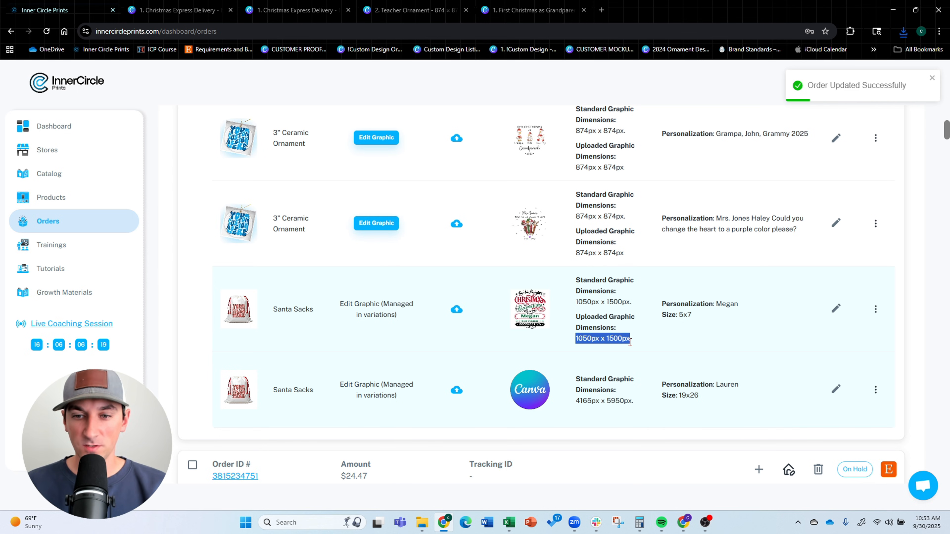
left_click(628, 341)
left_click(457, 398)
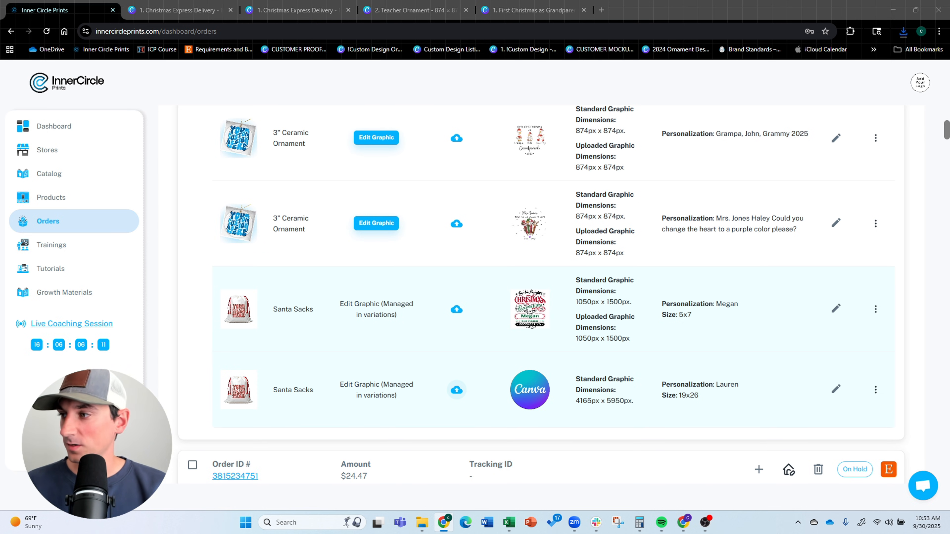
double_click(204, 110)
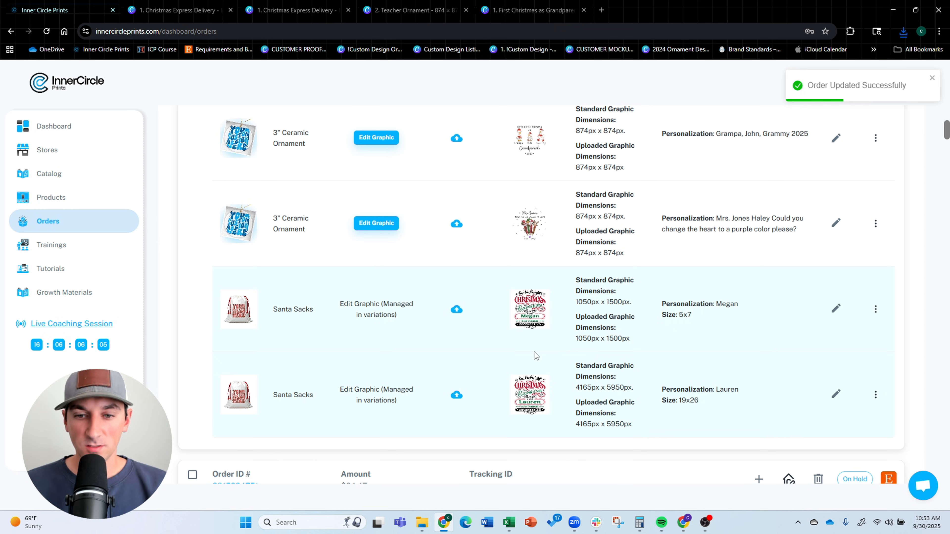
scroll(535, 355, "up", 3)
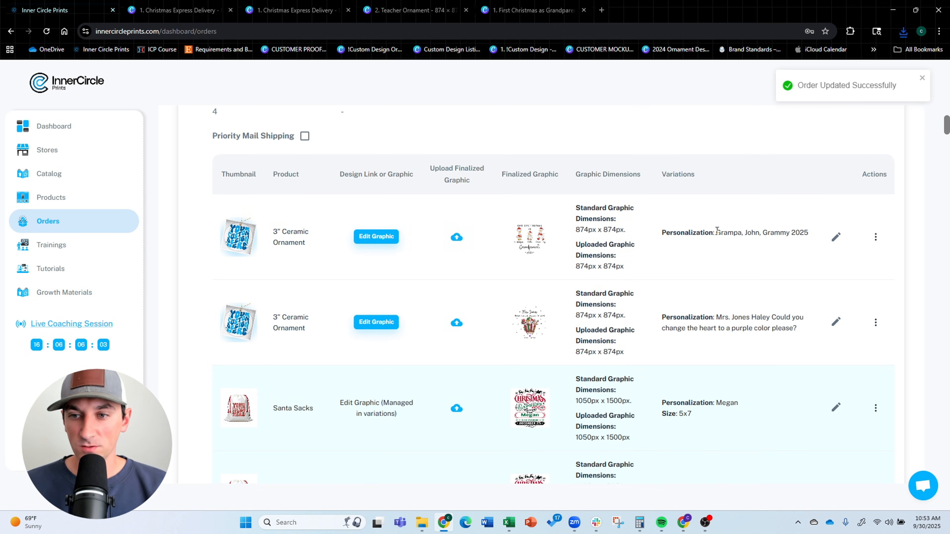
left_click(515, 237)
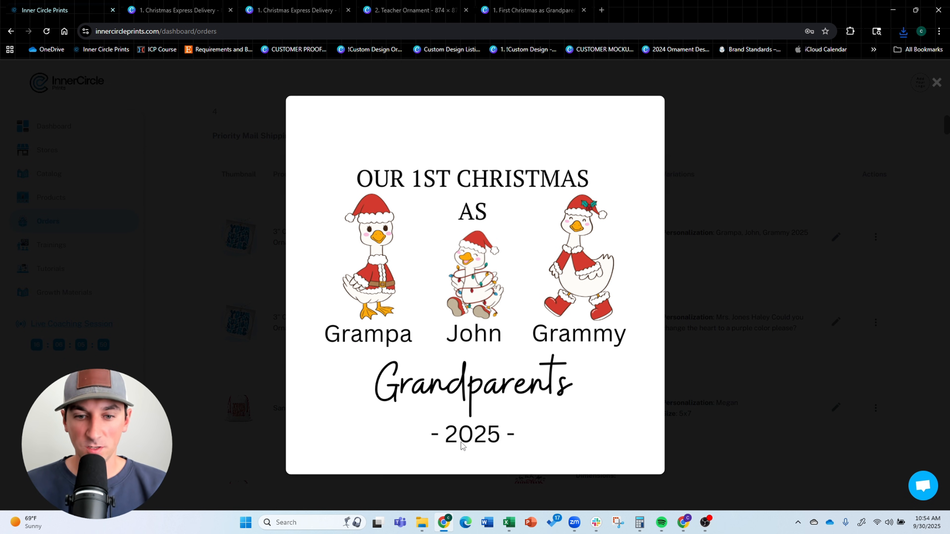
left_click(736, 297)
scroll(739, 284, "down", 3)
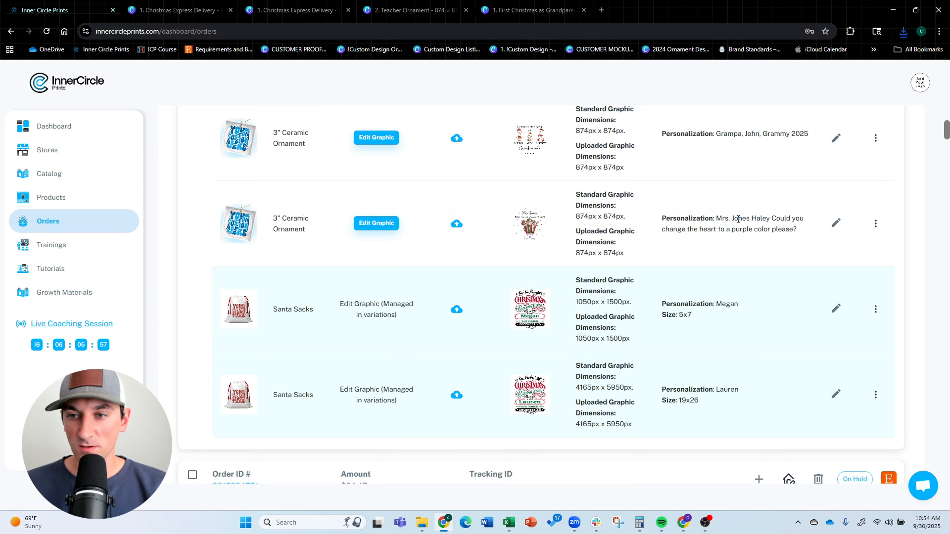
left_click(533, 225)
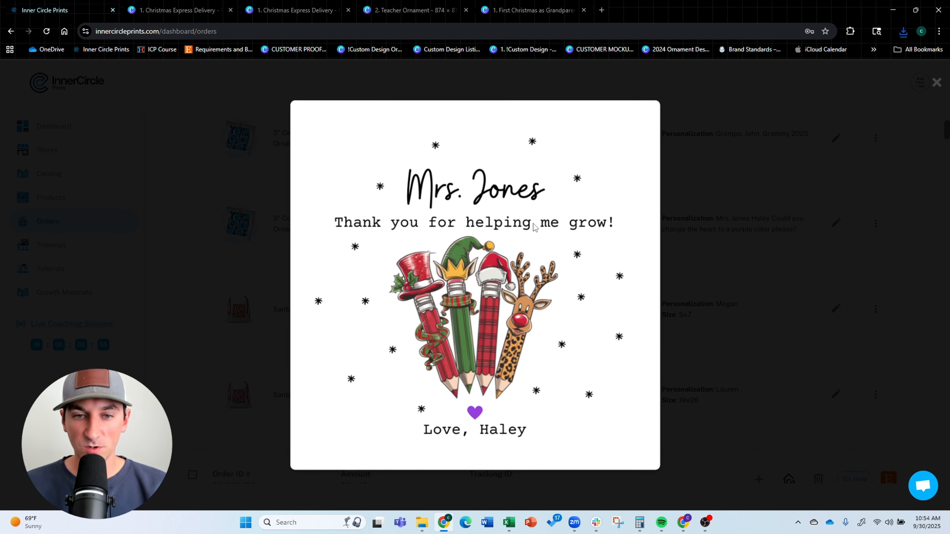
left_click(740, 356)
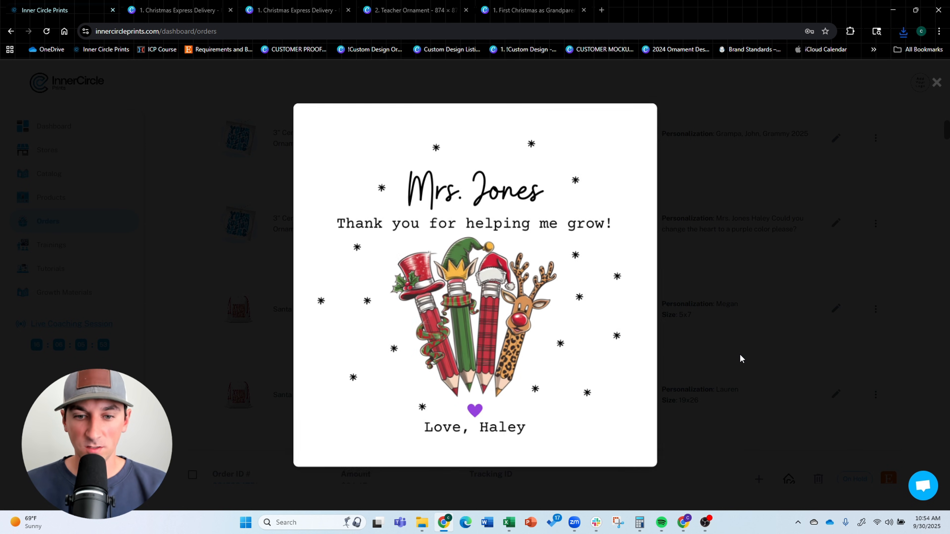
scroll(693, 279, "down", 2)
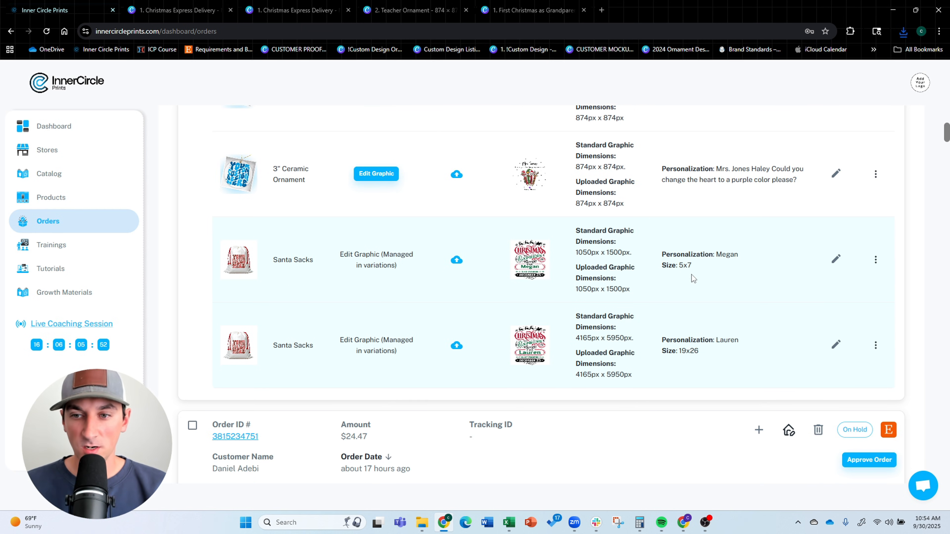
left_click(528, 264)
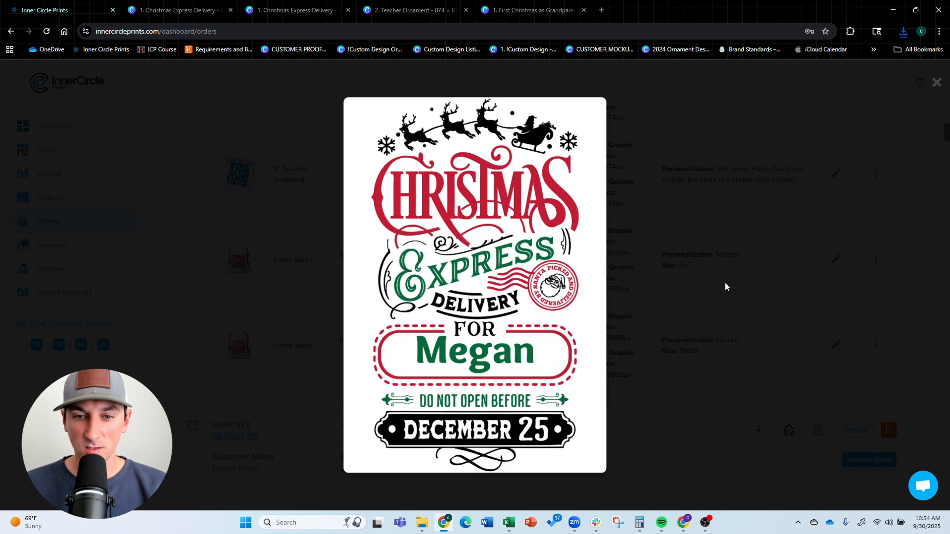
left_click(699, 345)
left_click(529, 357)
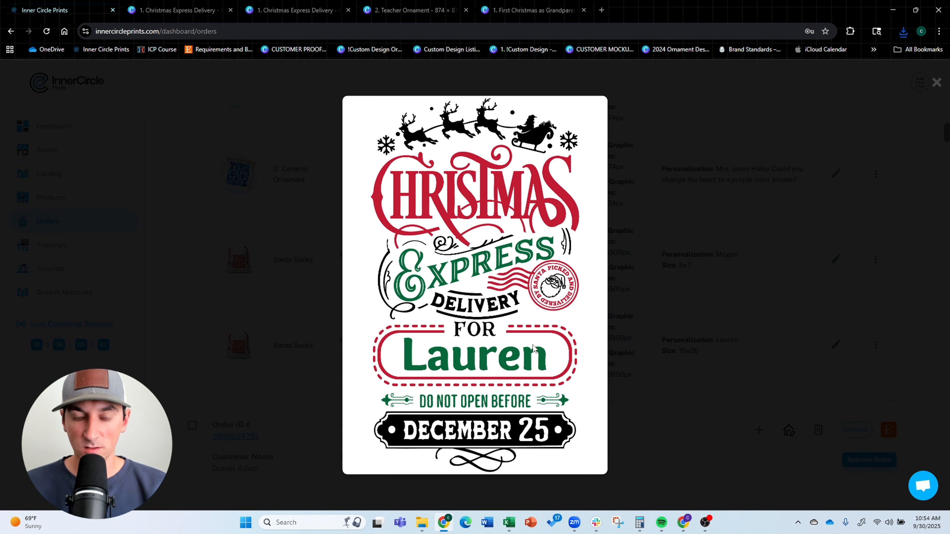
left_click(694, 289)
scroll(694, 289, "up", 5)
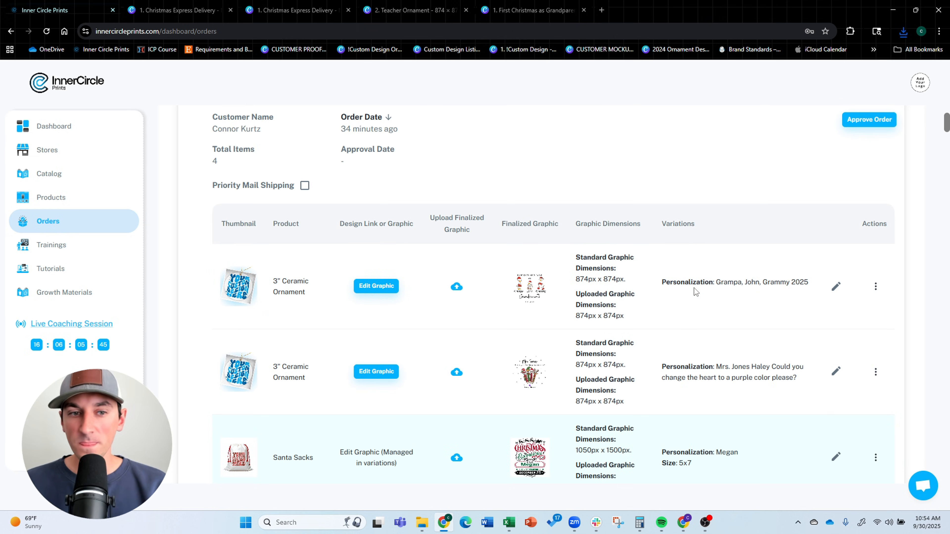
scroll(693, 289, "up", 3)
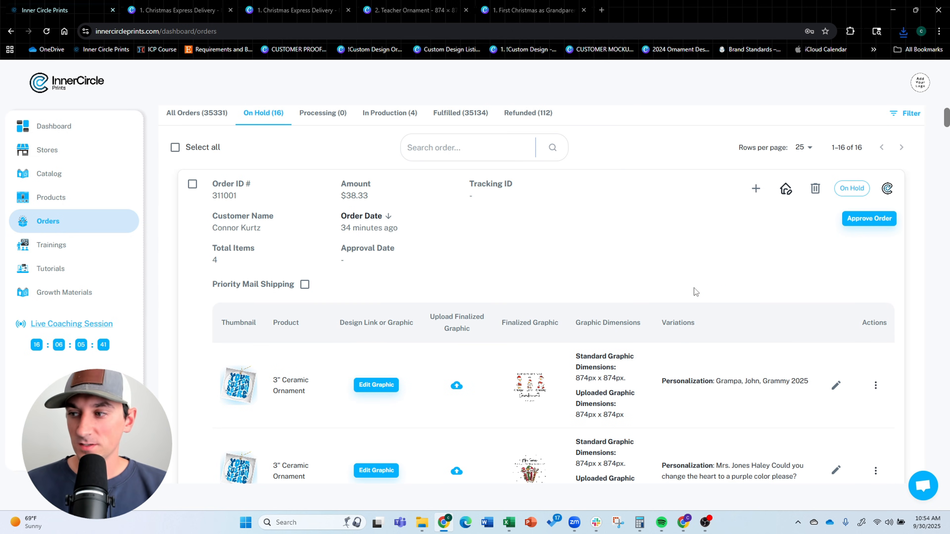
scroll(693, 291, "down", 2)
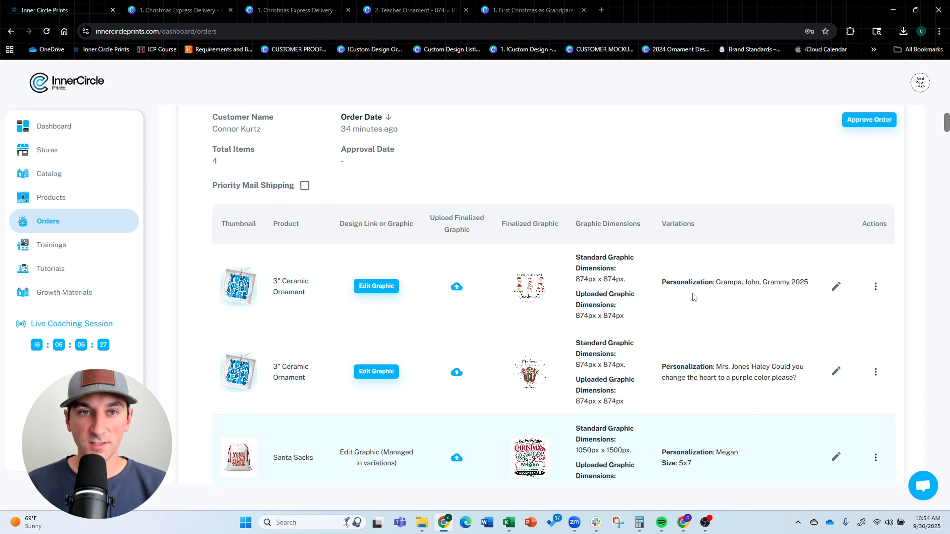
left_click(176, 11)
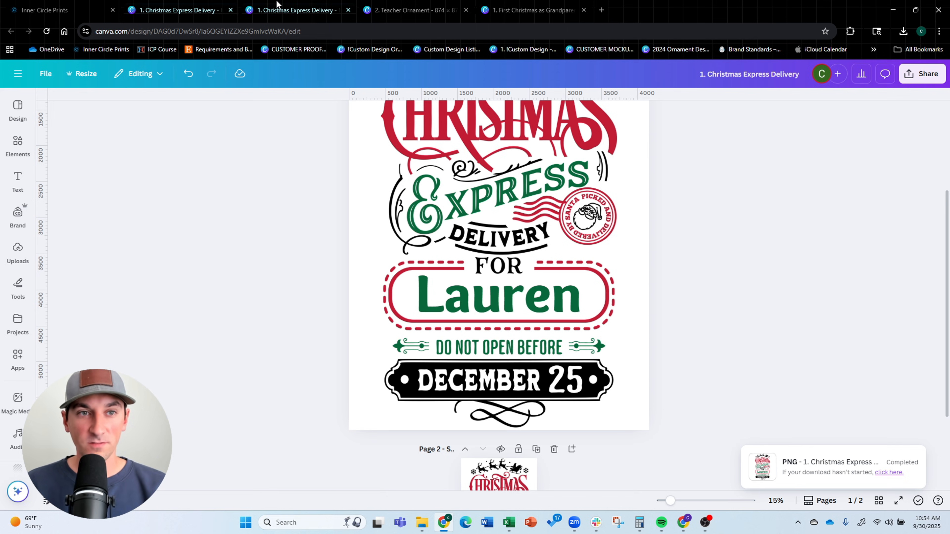
left_click(296, 10)
left_click(414, 10)
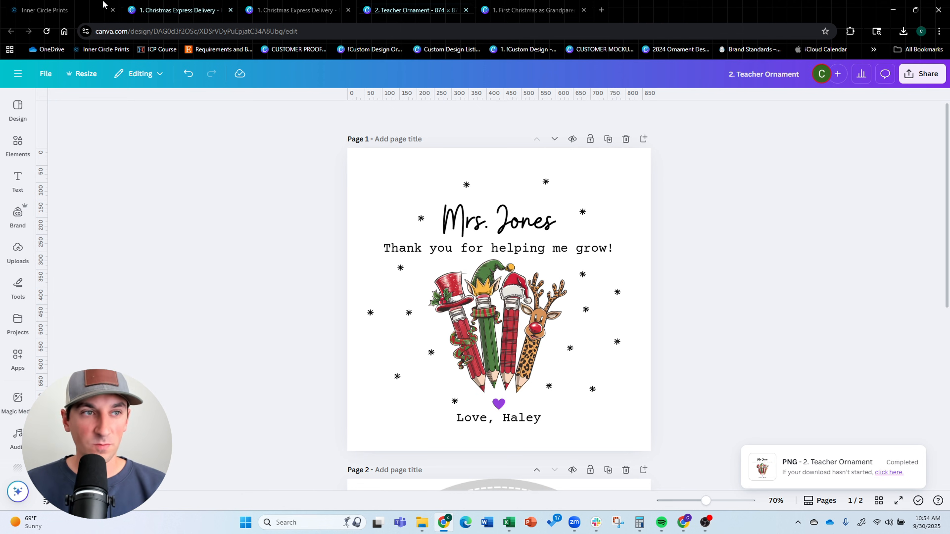
left_click(53, 5)
scroll(658, 279, "down", 1)
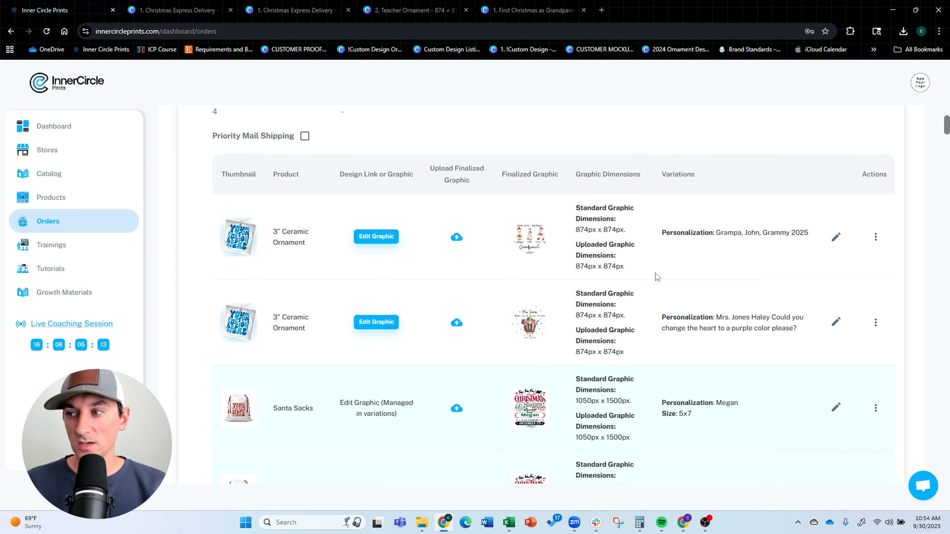
scroll(657, 276, "up", 3)
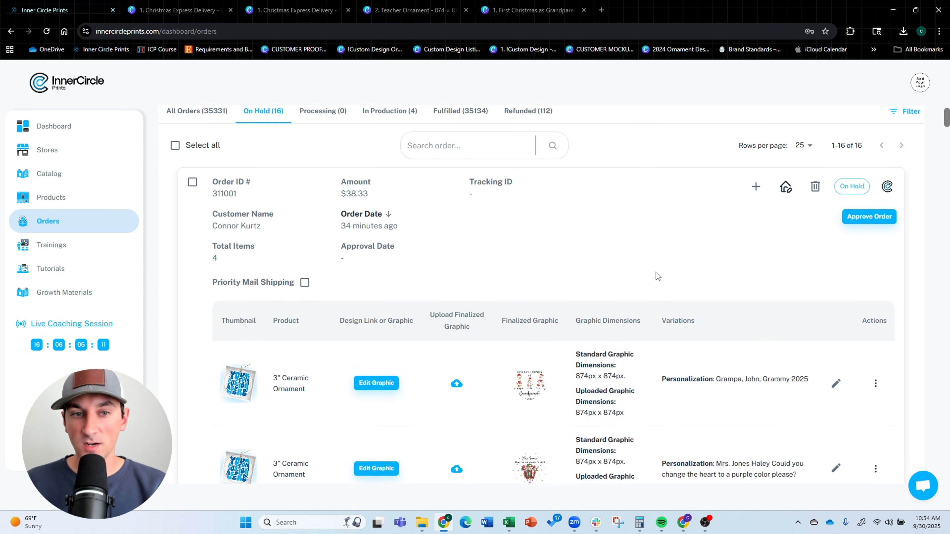